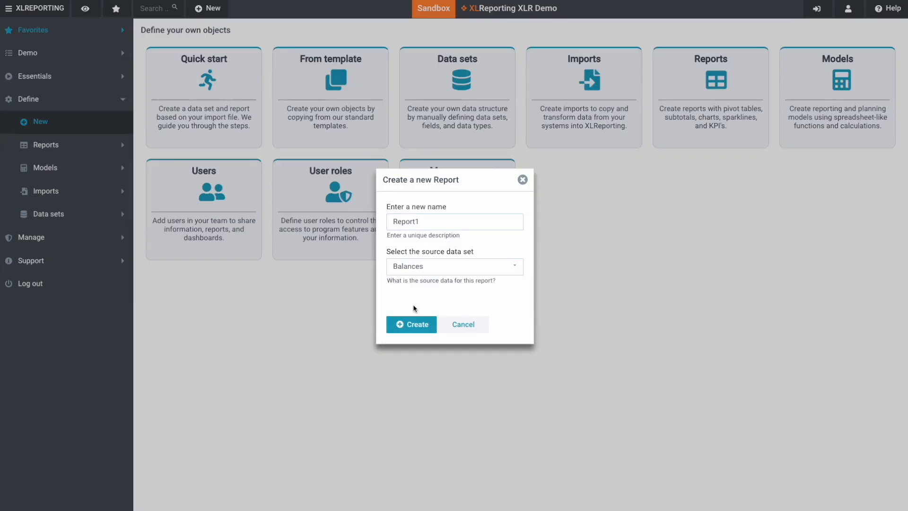
- Create Report1 with Balances as its source data set
left_click(439, 276)
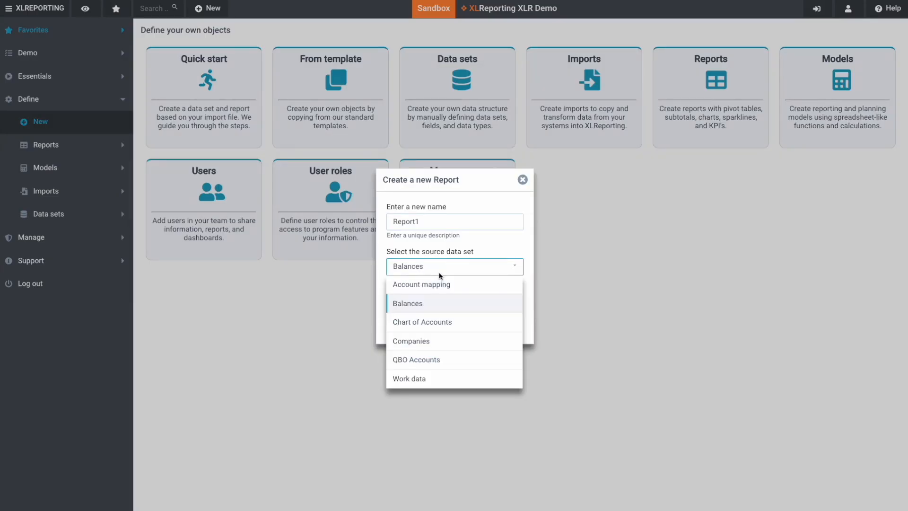
left_click(436, 272)
left_click(419, 326)
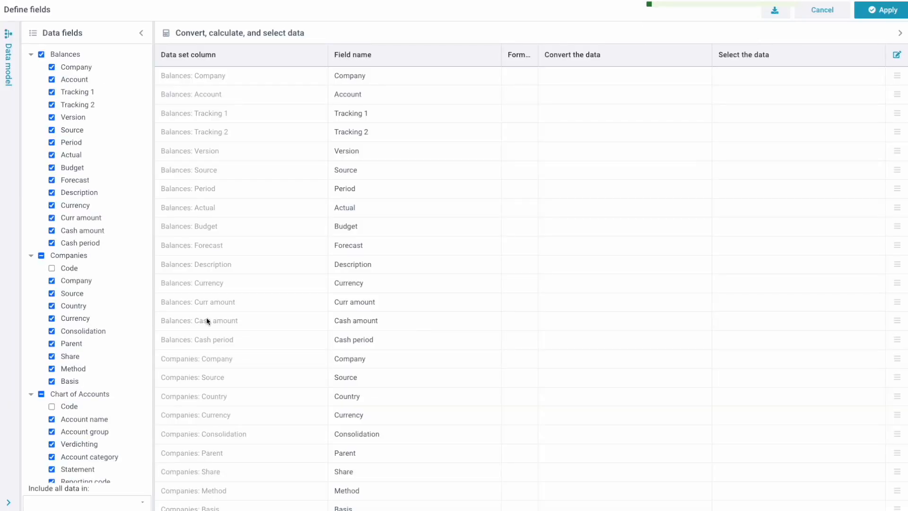
left_click(12, 159)
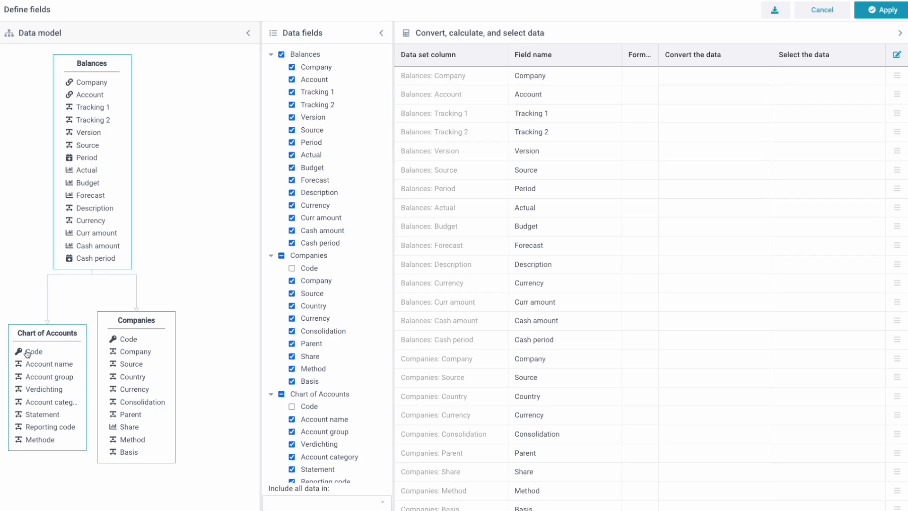
left_click(140, 26)
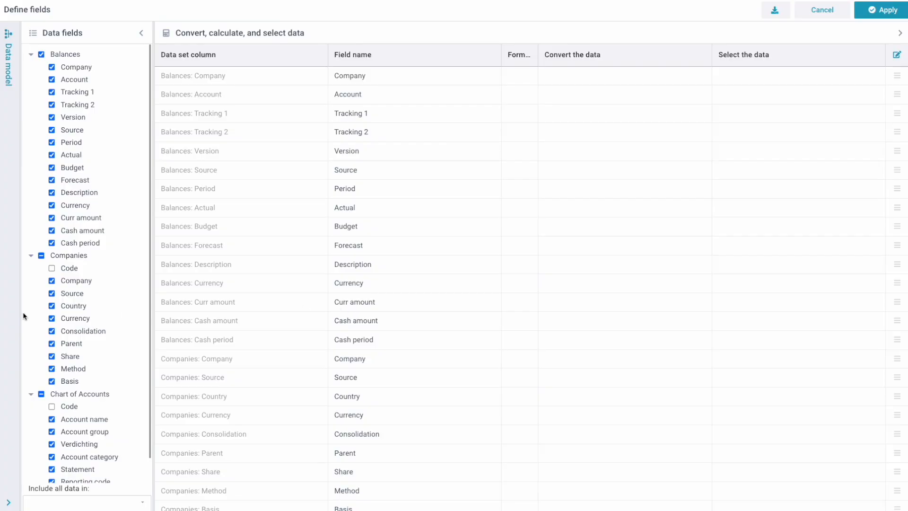
- Clear every Chart of Accounts, Companies and Balances field from the report
scroll(90, 349, "down", 1)
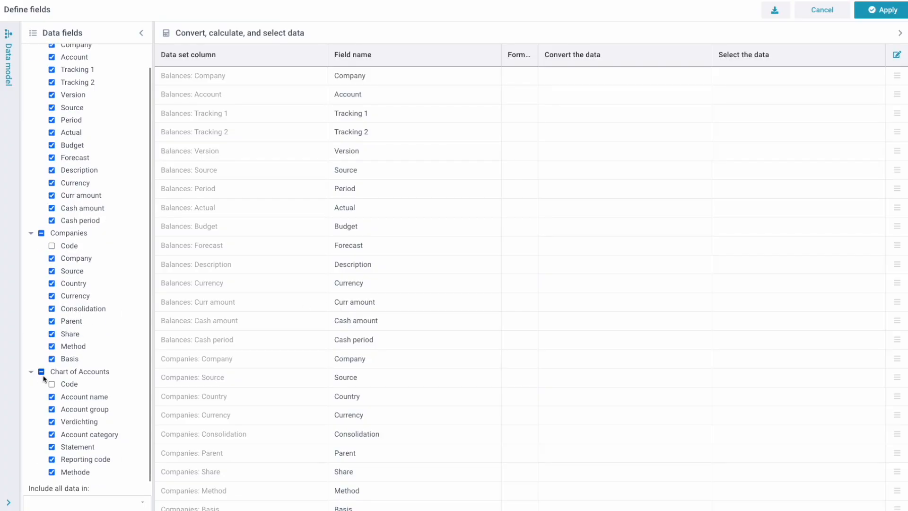
scroll(78, 351, "up", 1)
left_click(41, 393)
left_click(42, 394)
left_click(37, 256)
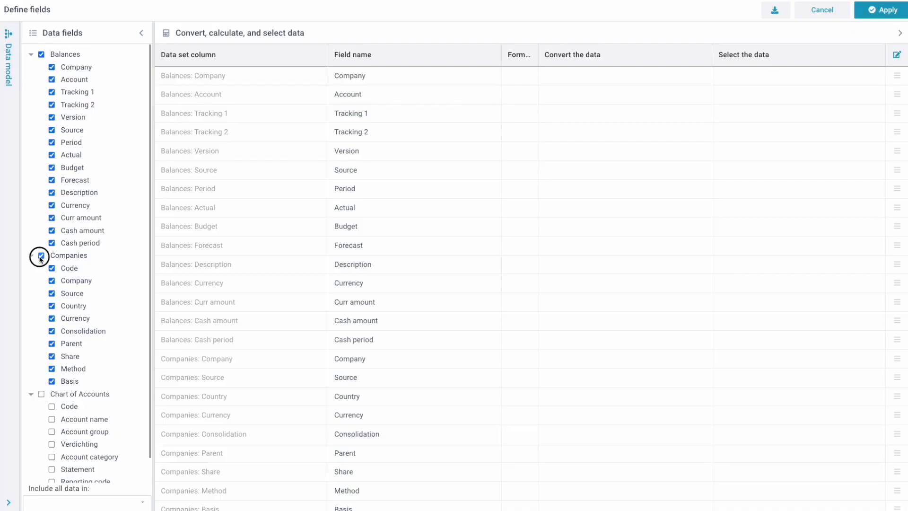
left_click(38, 255)
left_click(41, 54)
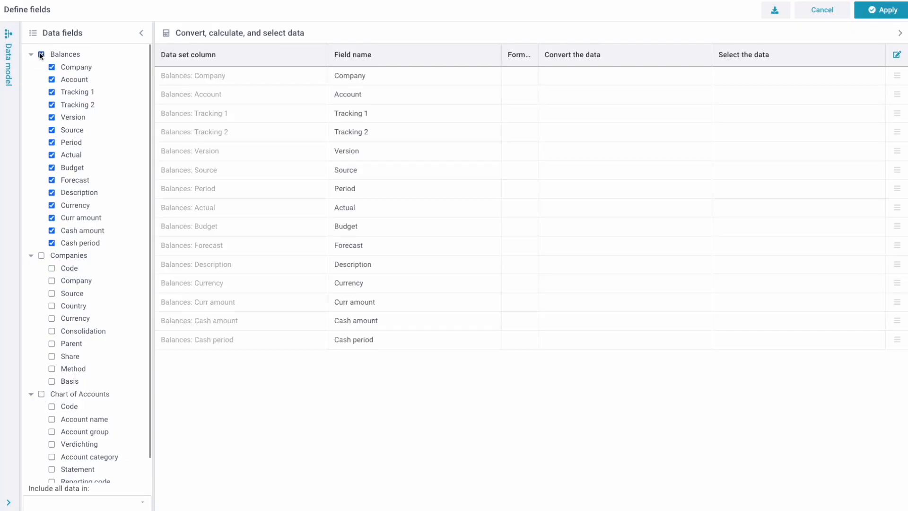
left_click(41, 54)
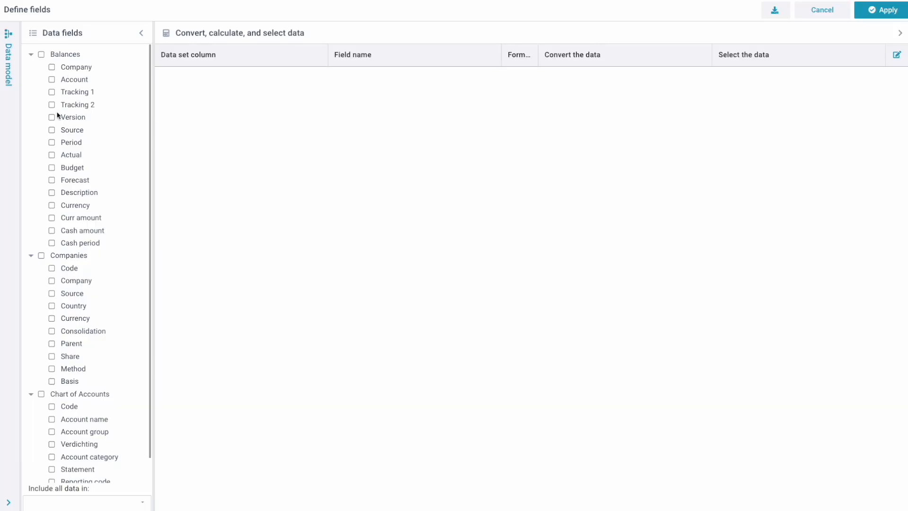
- Include Account, Period, Actual, Budget, Company, Account category and Account group, and apply
left_click(53, 79)
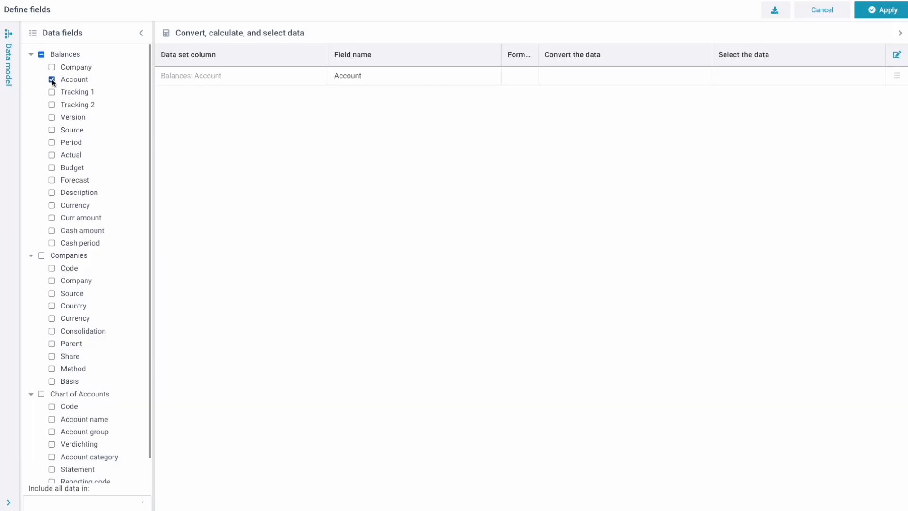
left_click(52, 143)
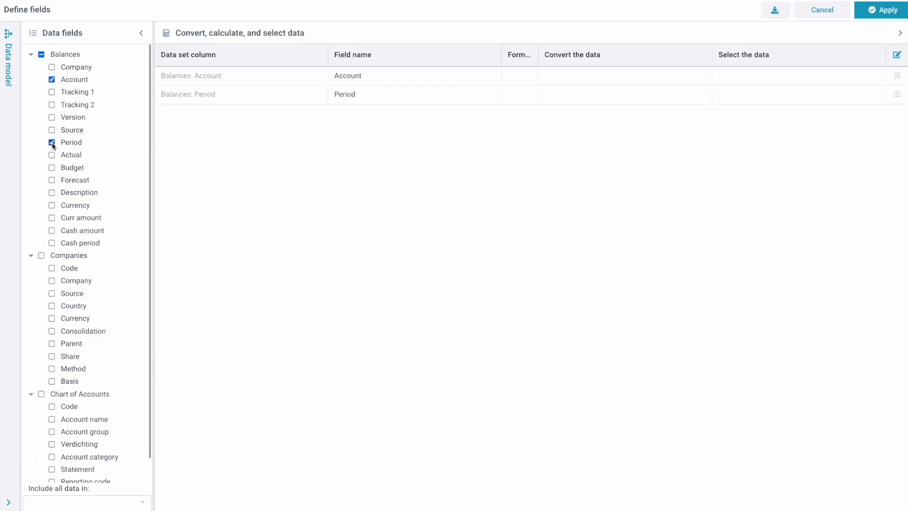
left_click(53, 156)
left_click(52, 168)
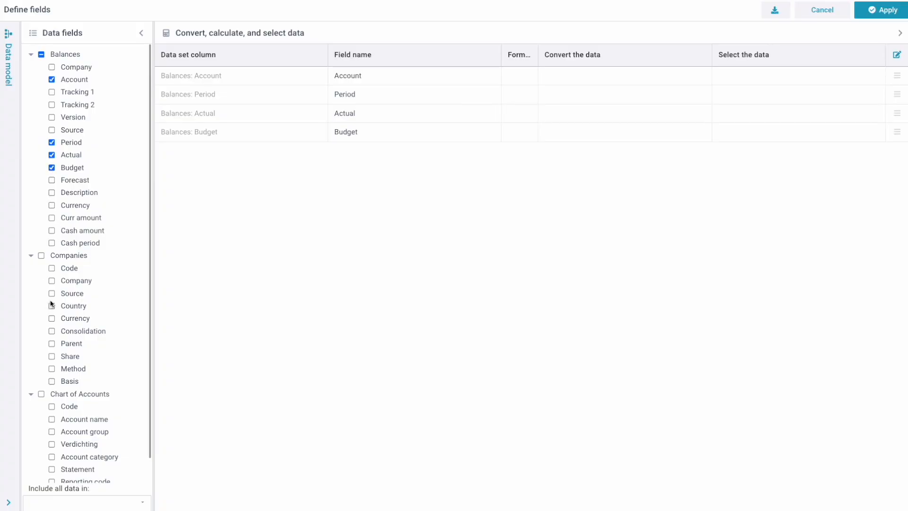
left_click(52, 281)
scroll(51, 347, "down", 1)
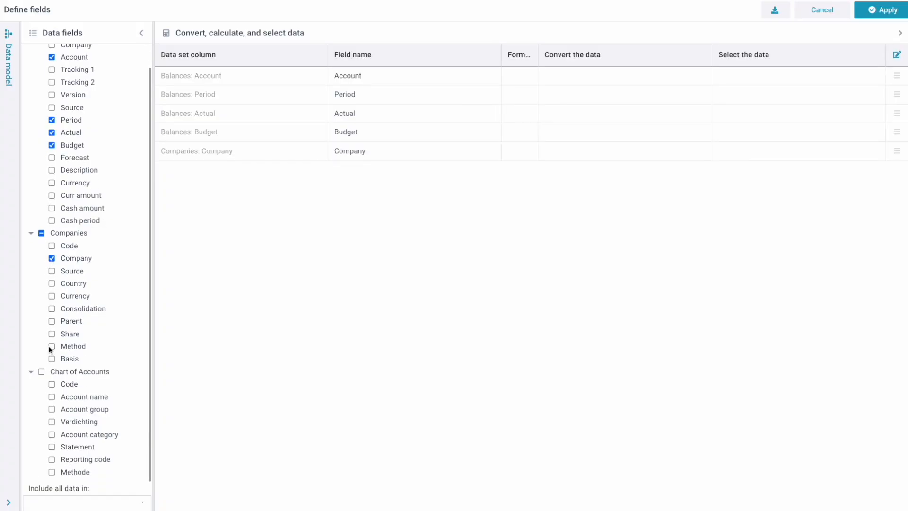
left_click(52, 435)
left_click(52, 410)
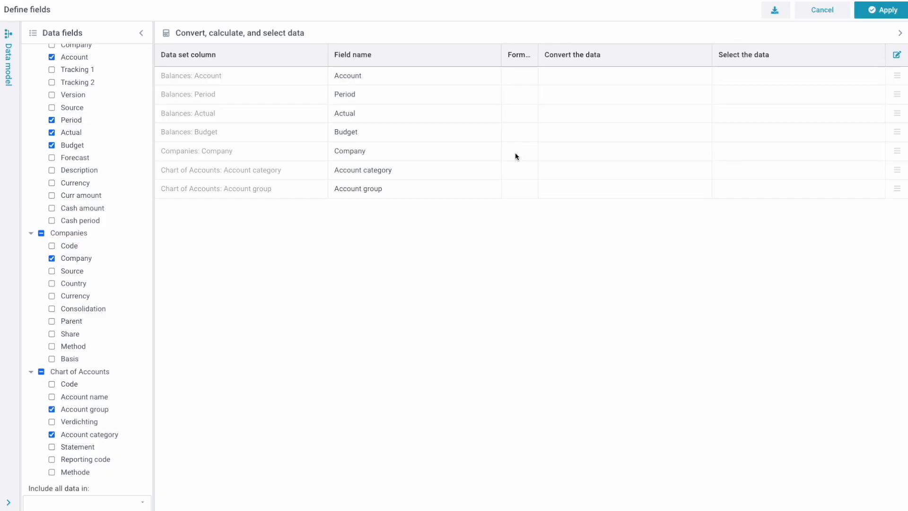
left_click(887, 12)
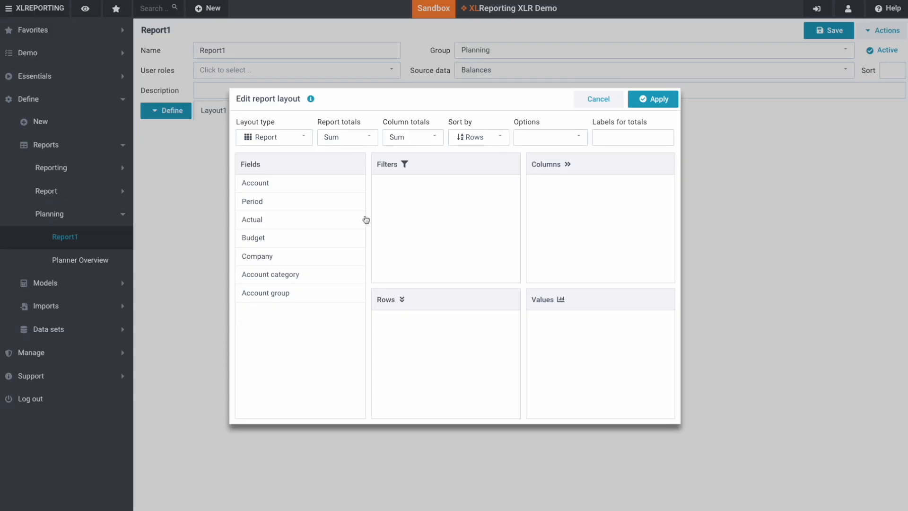
- Sum Actual and Budget, show subtotalled Account group and Account category rows, and companies as columns
left_click(260, 221)
left_click_drag(261, 224, 544, 348)
left_click_drag(282, 237, 572, 358)
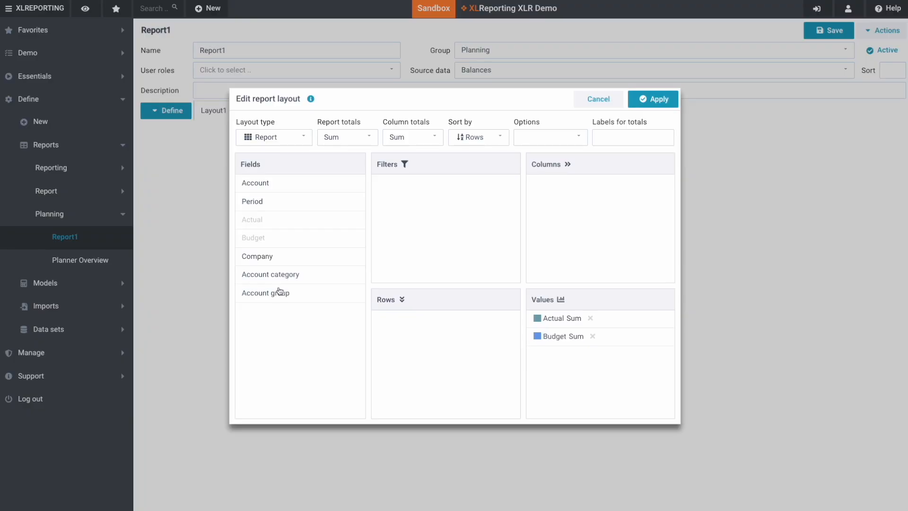
left_click_drag(280, 278, 410, 348)
left_click_drag(269, 292, 406, 317)
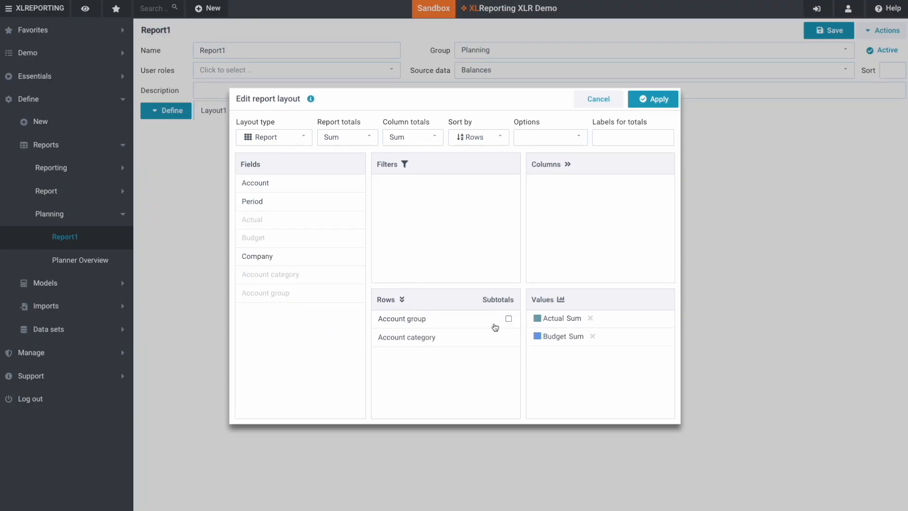
left_click(508, 318)
left_click_drag(265, 256, 602, 229)
left_click(657, 98)
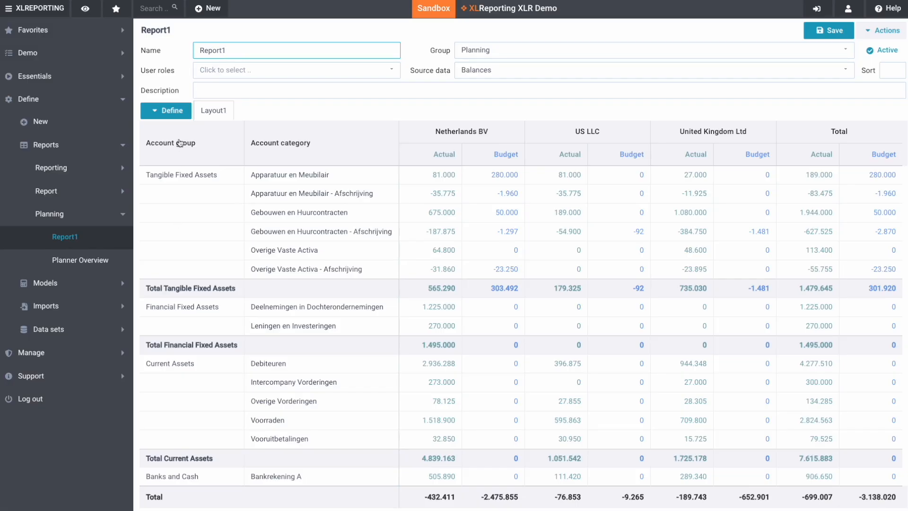
- Bring up the Define options menu above the rendered Report1 table
left_click(170, 114)
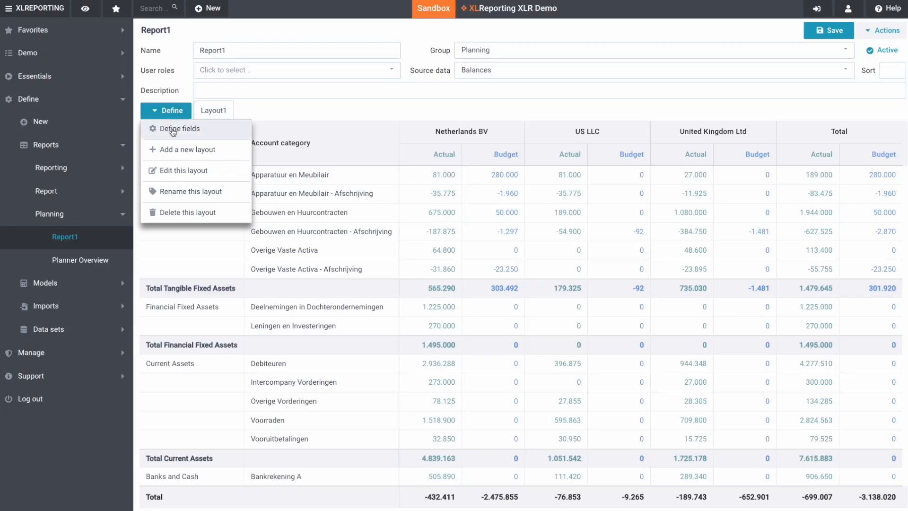
- Add the Chart of Accounts Reporting code field and edit its data selection
left_click(173, 131)
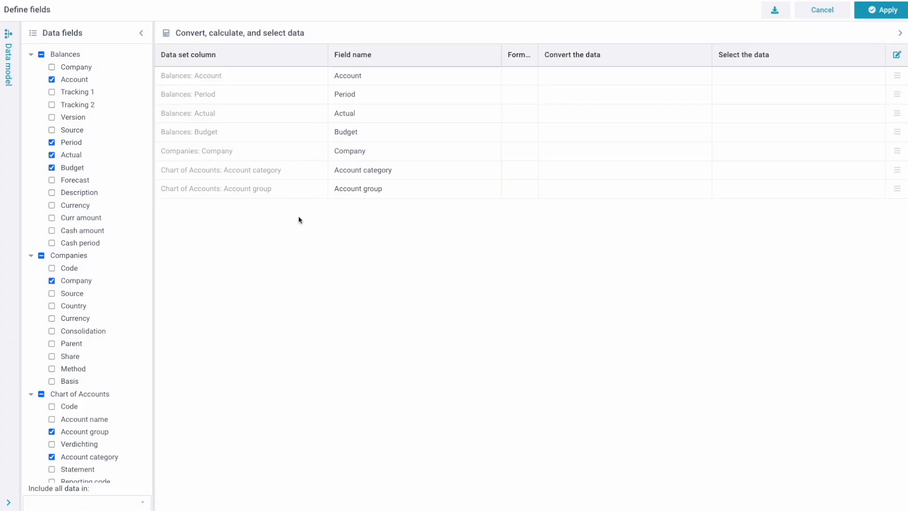
scroll(100, 397, "down", 1)
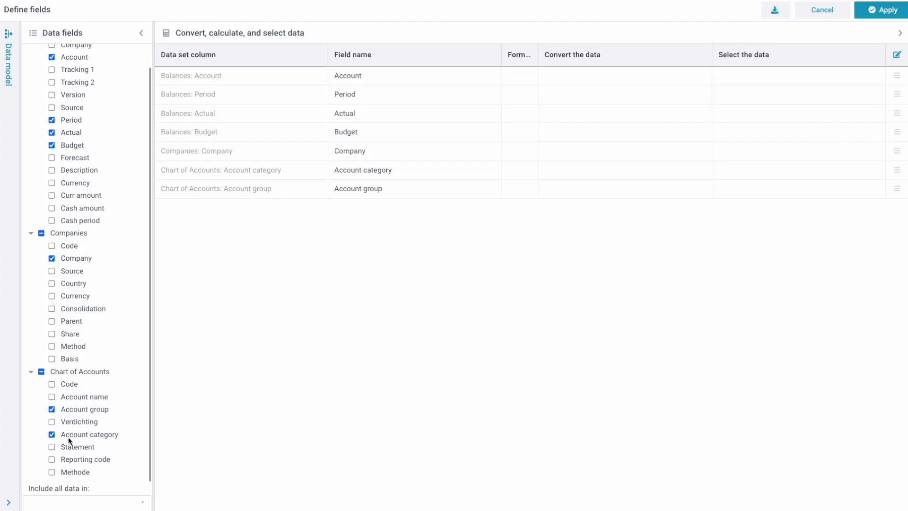
left_click(52, 459)
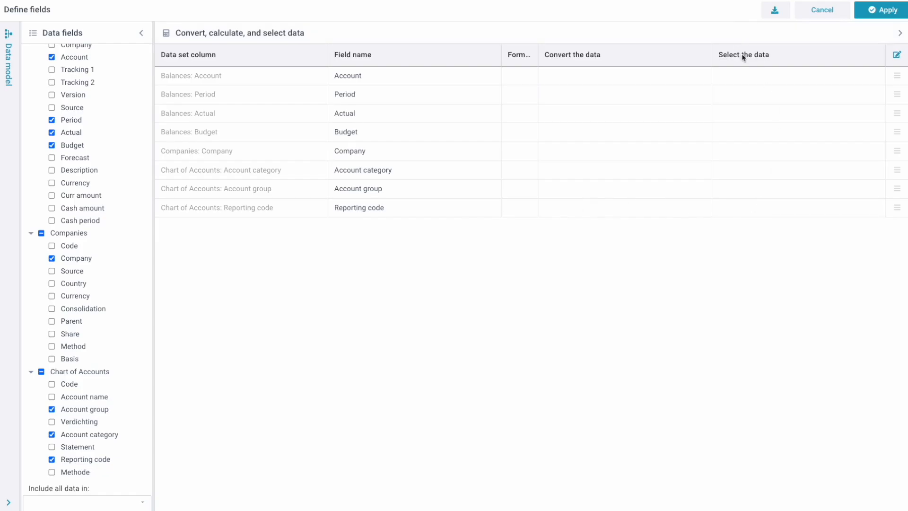
left_click(741, 210)
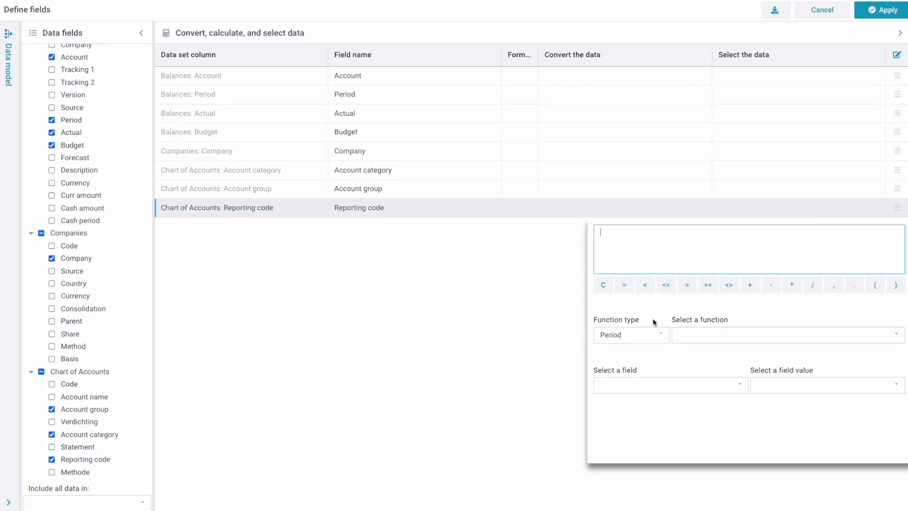
- Pick Chart of Accounts: Reporting code as the filter field and browse its values
left_click(619, 388)
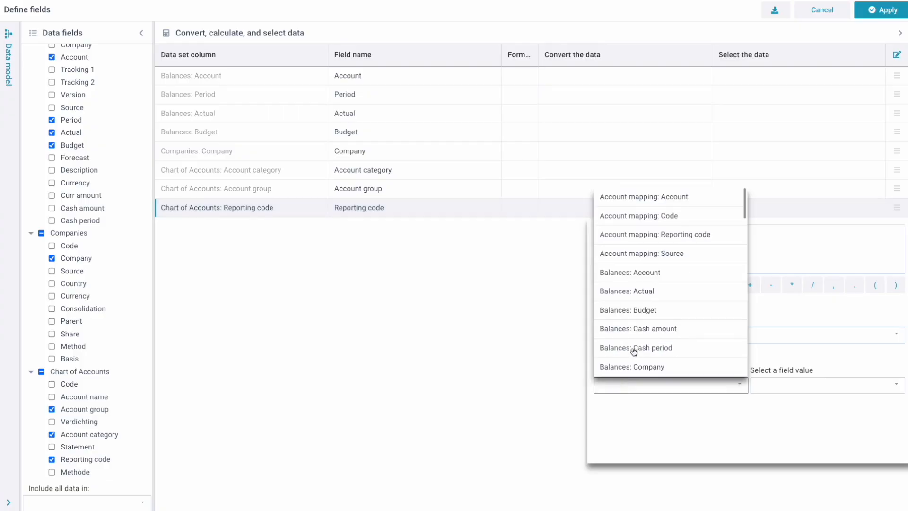
scroll(633, 352, "down", 5)
scroll(634, 352, "down", 4)
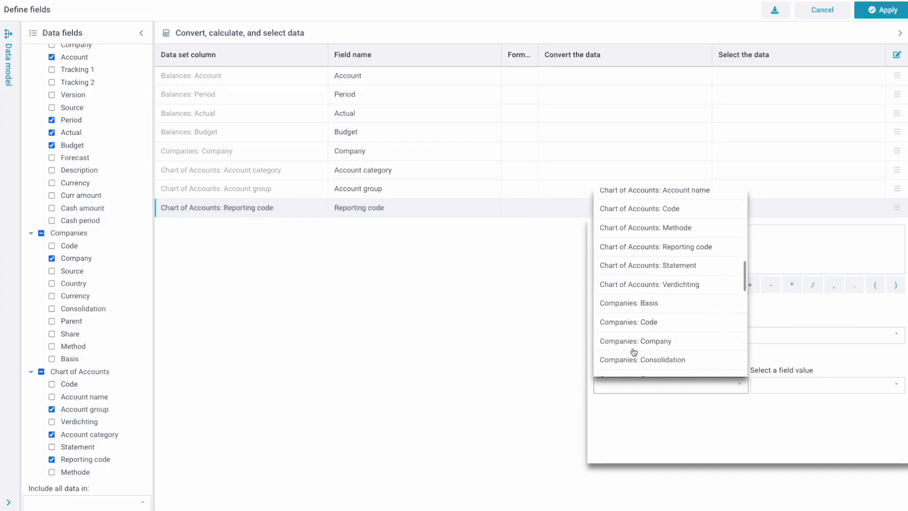
scroll(634, 352, "up", 6)
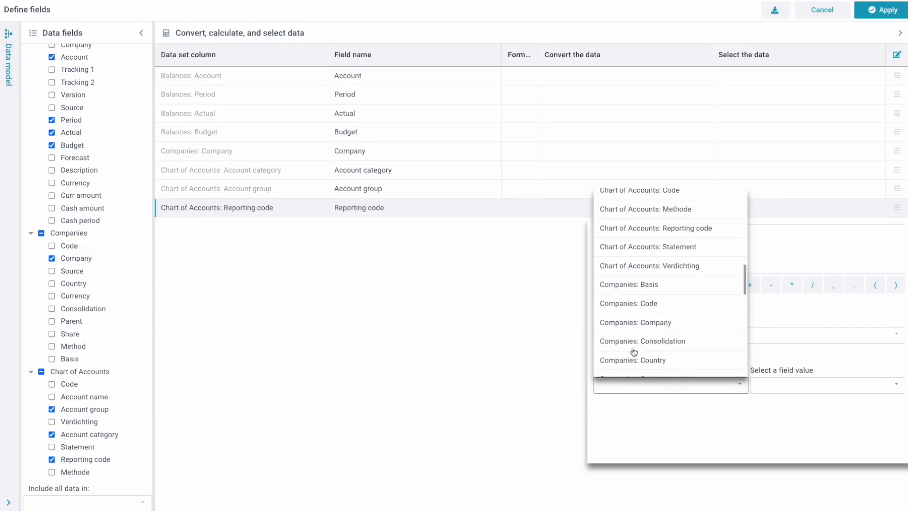
scroll(633, 352, "down", 1)
left_click(644, 325)
left_click(782, 385)
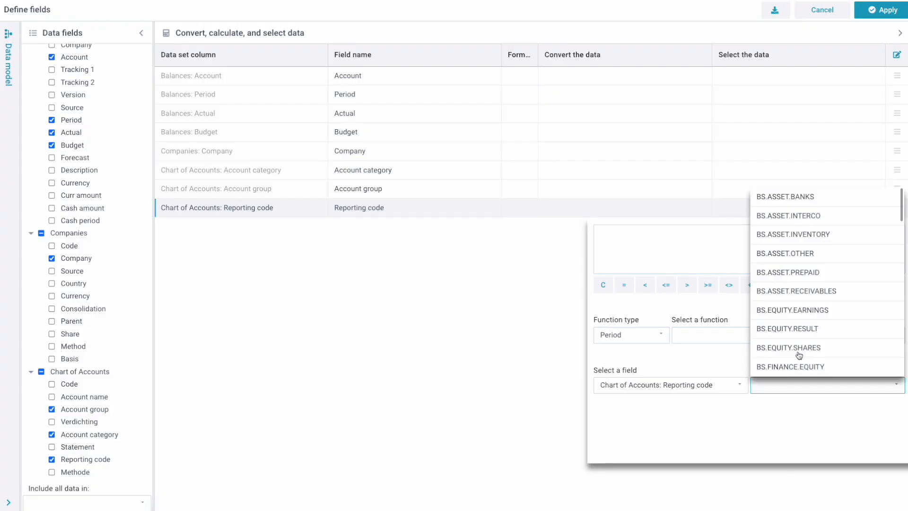
scroll(799, 336, "down", 10)
scroll(800, 323, "up", 10)
scroll(800, 323, "down", 5)
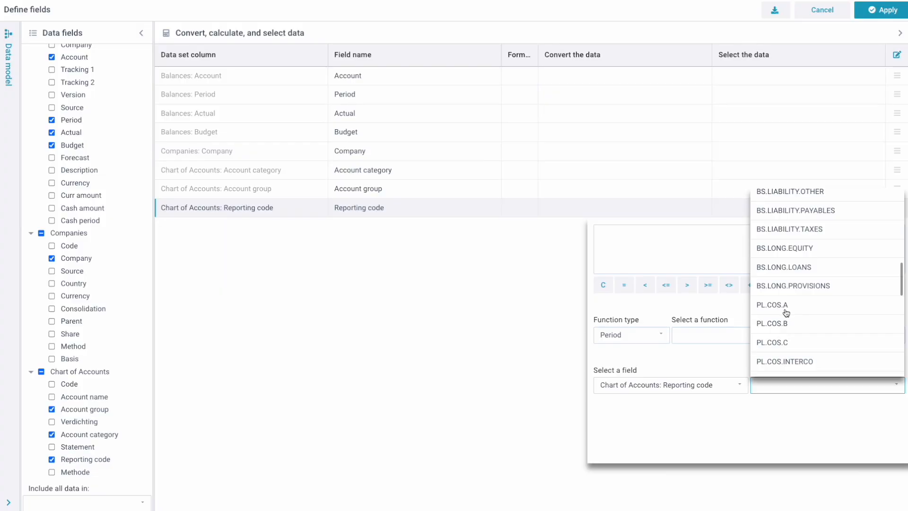
scroll(785, 312, "down", 3)
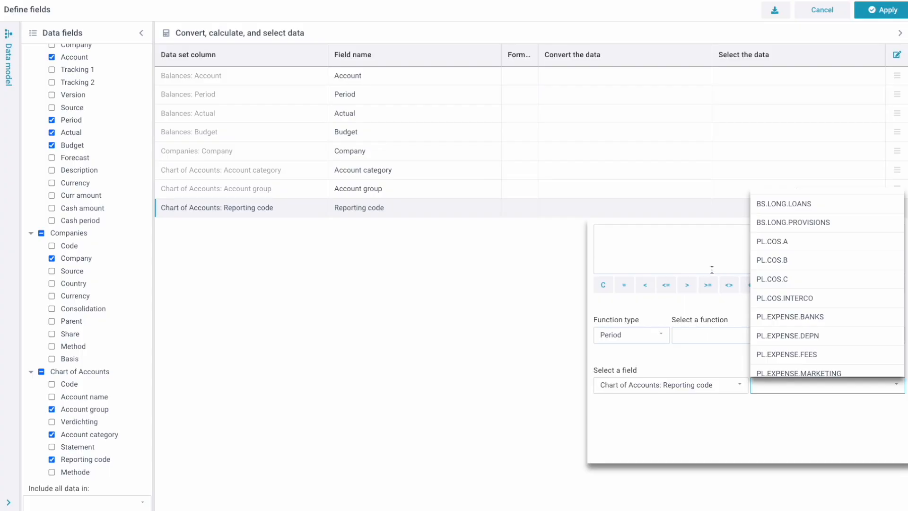
left_click(682, 249)
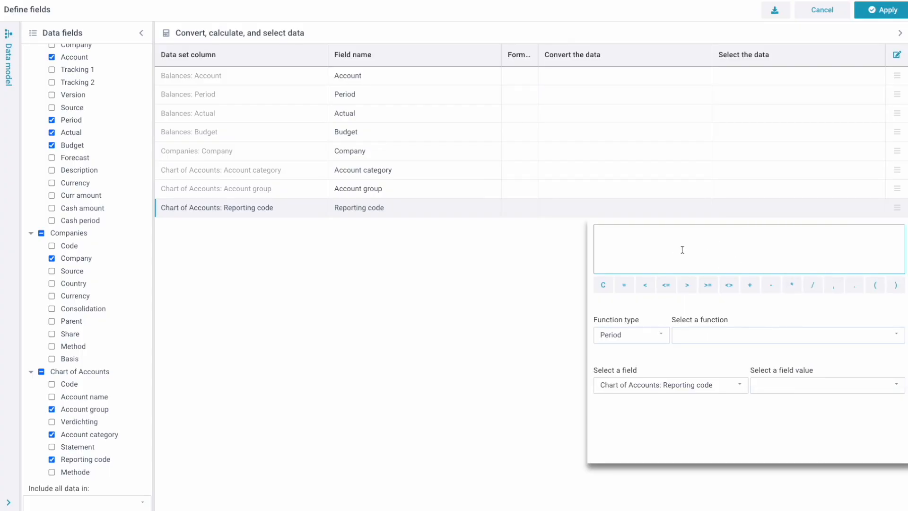
- Filter Reporting code with CONTAINS("PL.") and apply it to the report
type("CONTAINS(\"PL.\")")
left_click(459, 322)
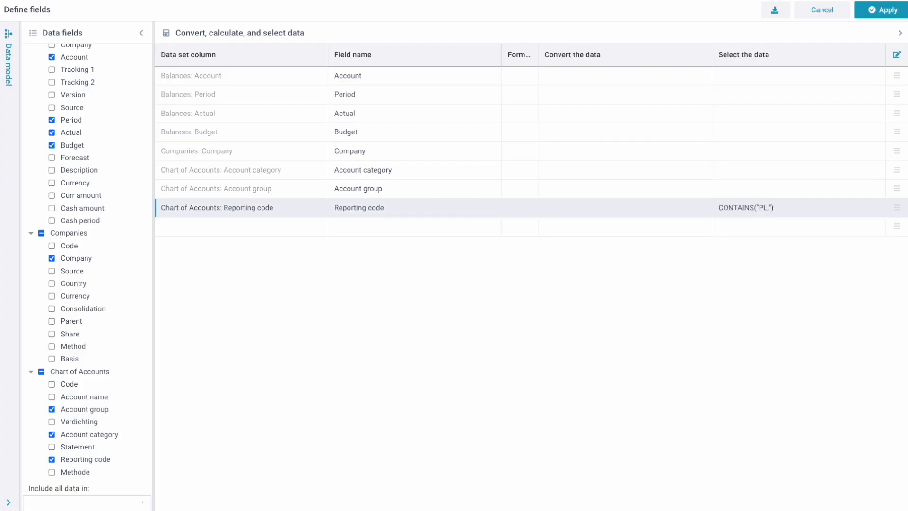
left_click(895, 17)
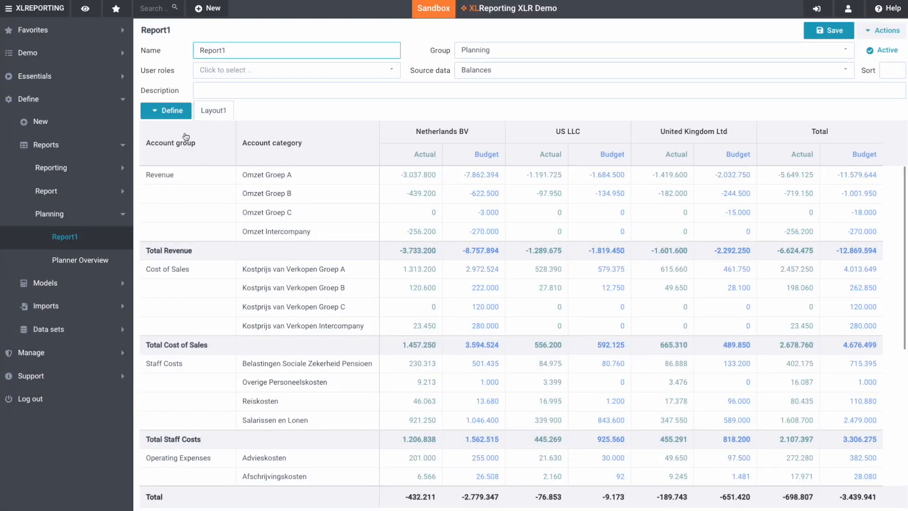
- Show the report's Define options menu for the filtered Report1
left_click(179, 113)
left_click(446, 198)
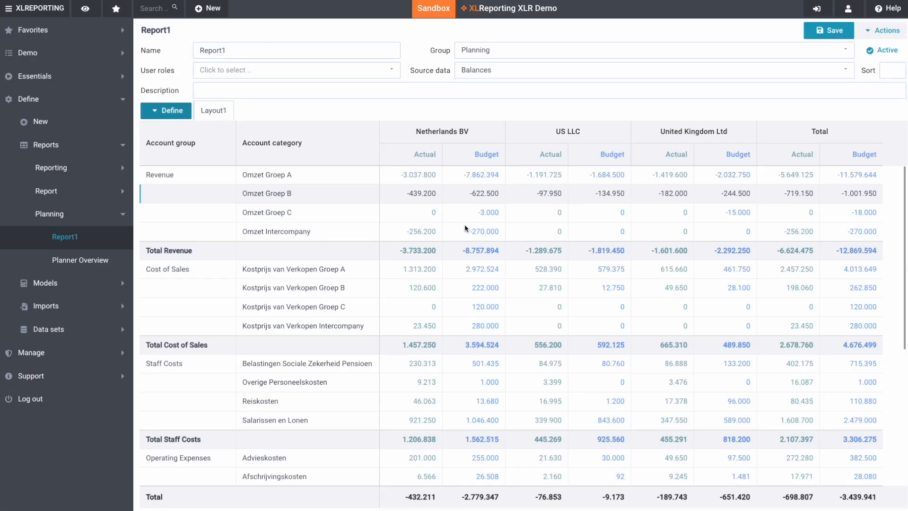
left_click(160, 111)
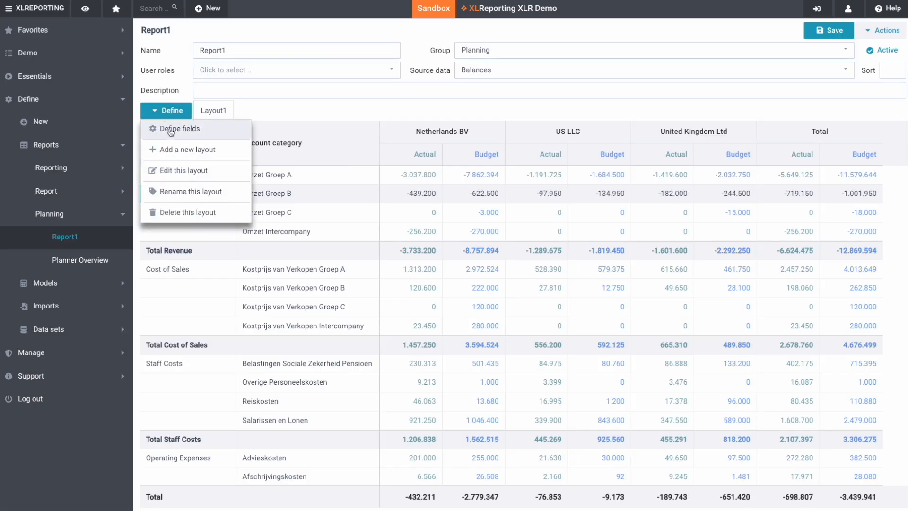
- Set the Period field's data selection to SELECTPERIOD() from the Filters functions
left_click(171, 130)
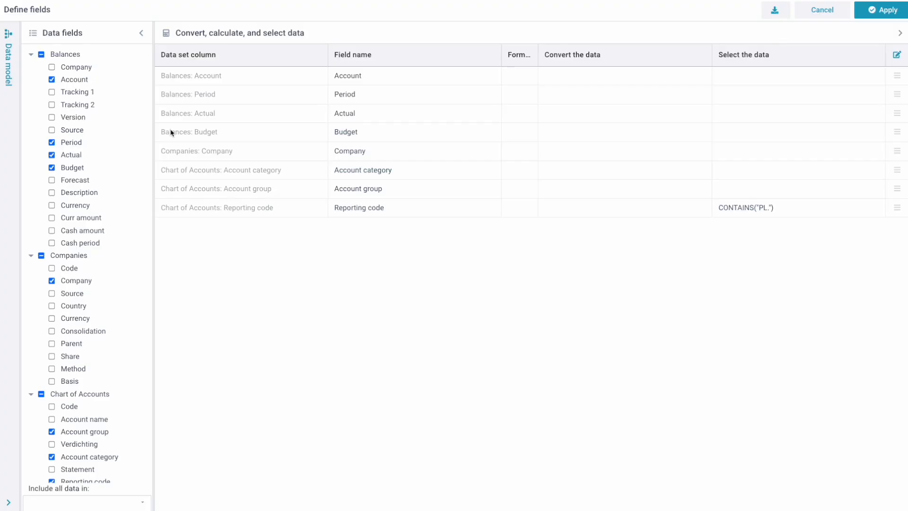
left_click(770, 96)
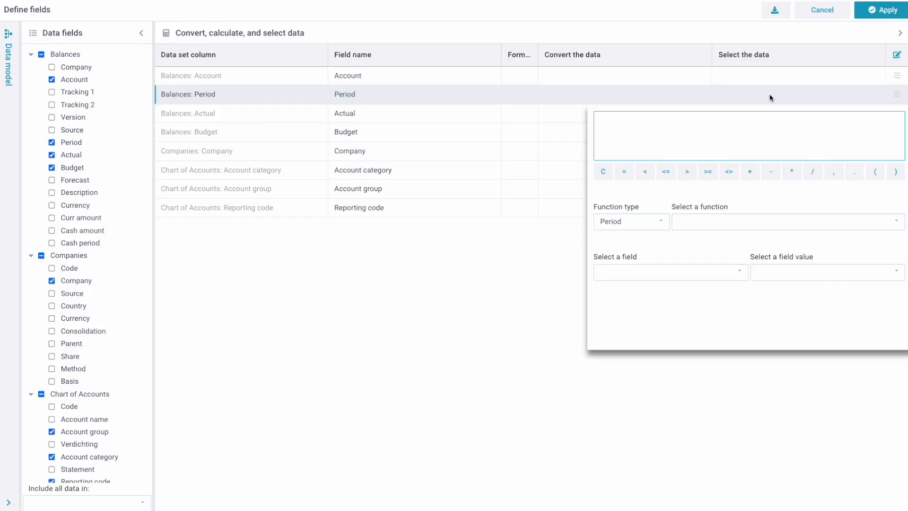
left_click(646, 222)
left_click(617, 354)
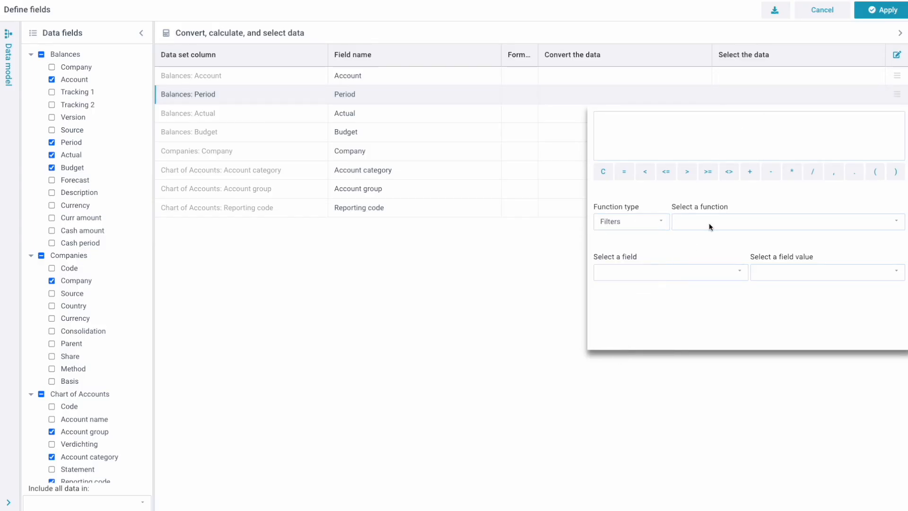
left_click(715, 222)
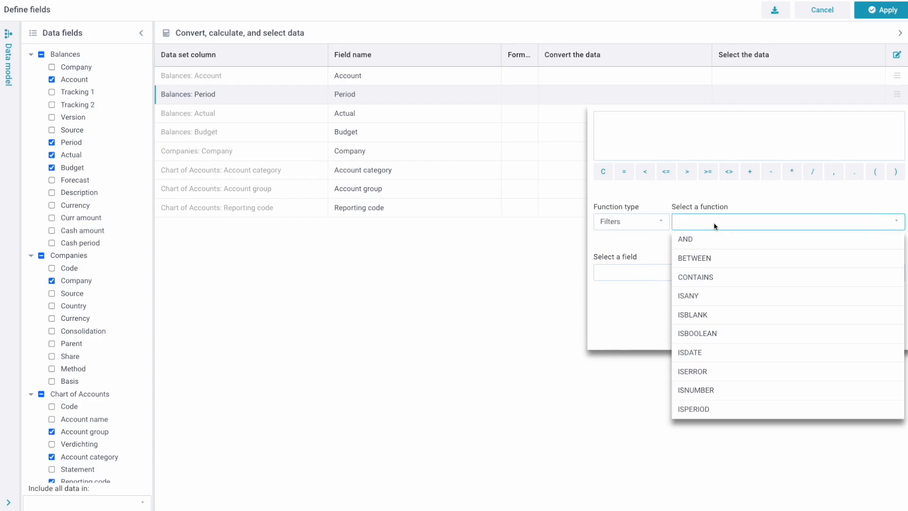
left_click(714, 222)
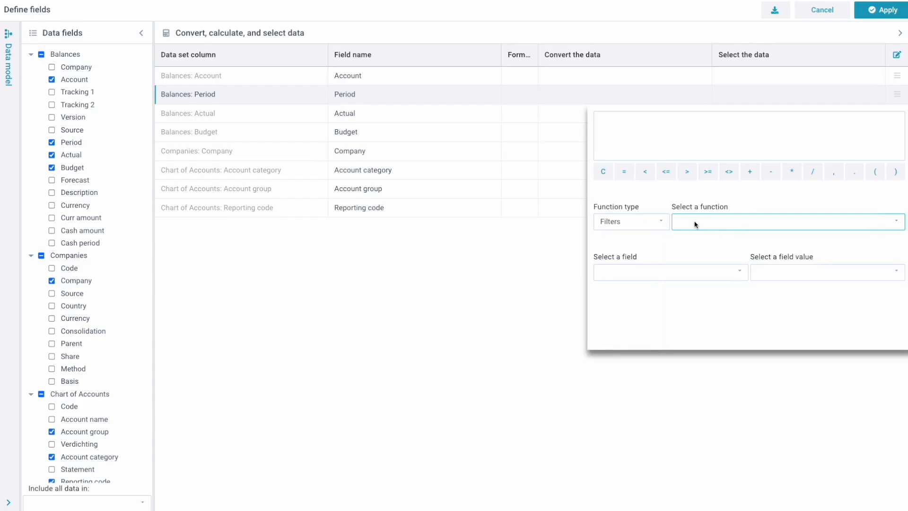
left_click(695, 224)
scroll(700, 344, "down", 3)
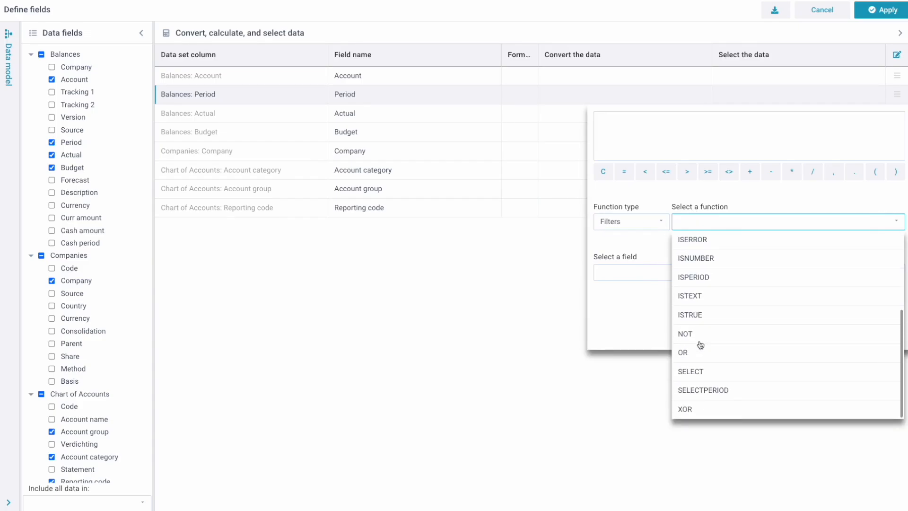
left_click(697, 390)
type(")")
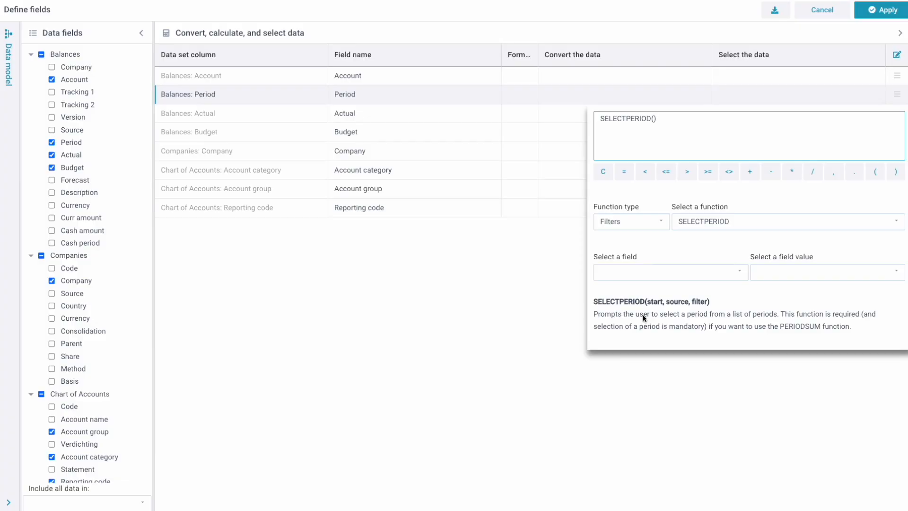
left_click(466, 356)
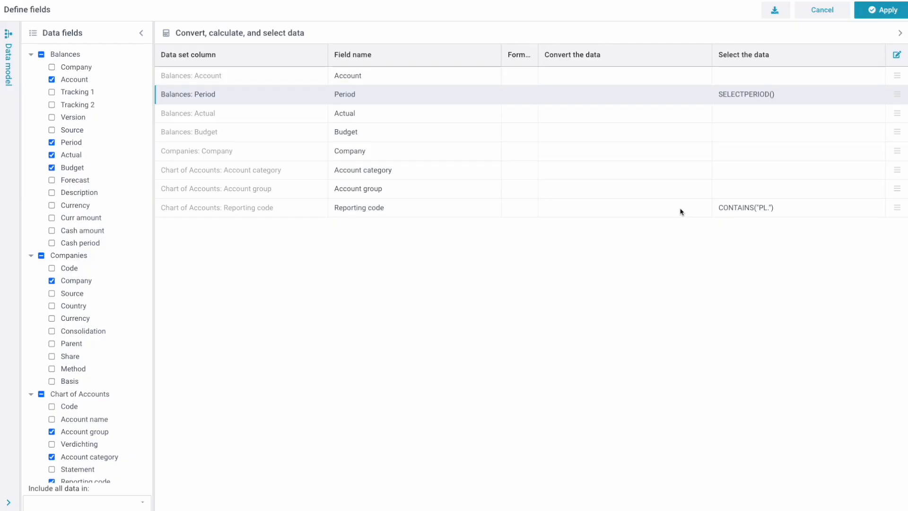
- Convert Actual with PERIODSUM(data,"YTD") and paste the same formula into Budget's conversion
left_click(585, 117)
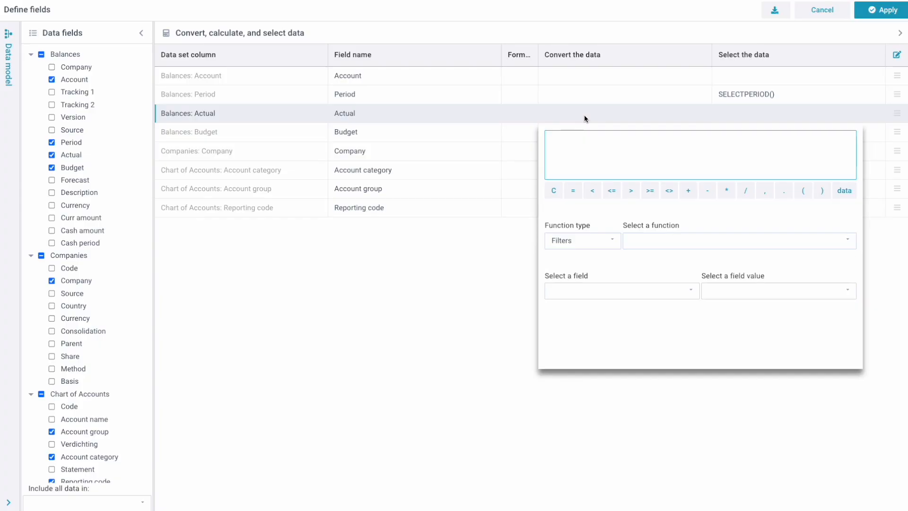
left_click(571, 242)
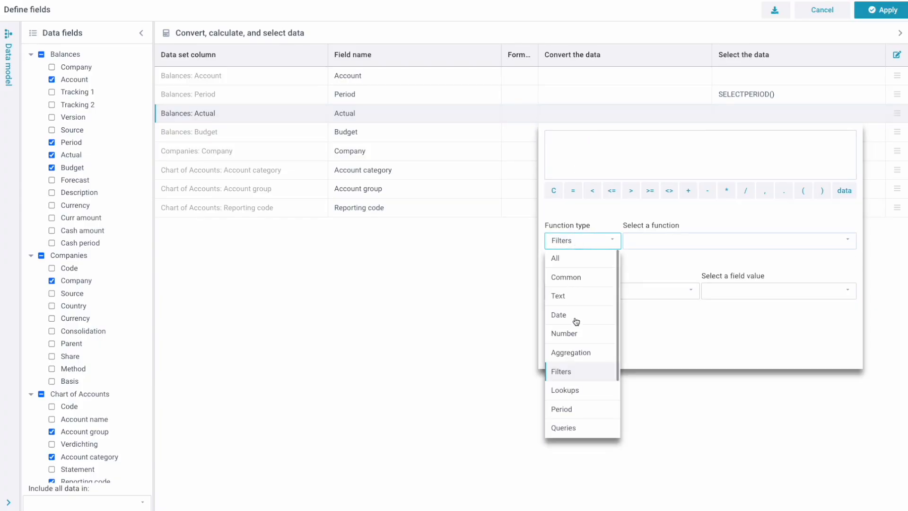
left_click(573, 410)
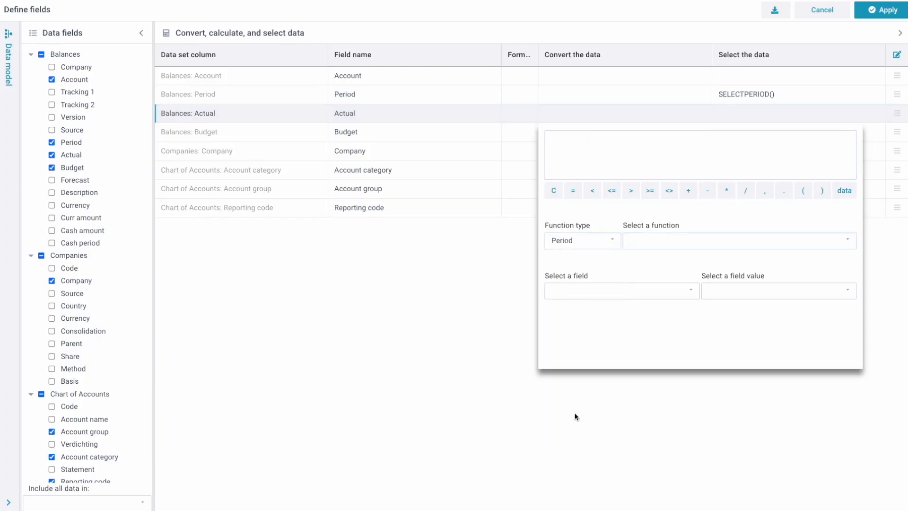
left_click(657, 244)
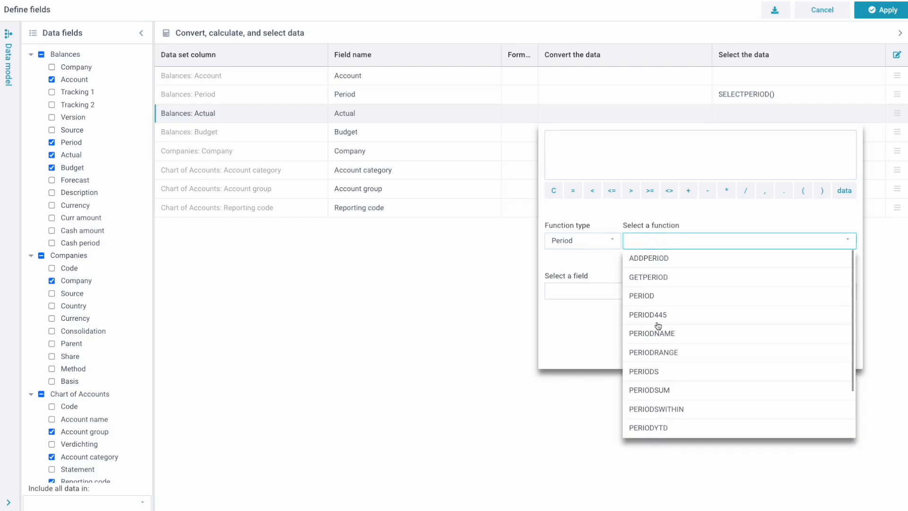
left_click(665, 391)
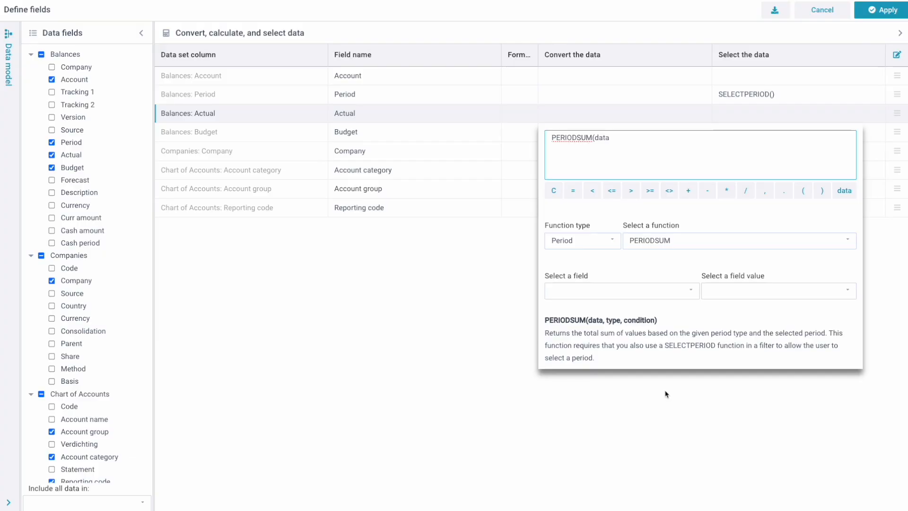
type(",\"YTD\")")
key("ctrl+a")
key("ctrl+c")
left_click(473, 411)
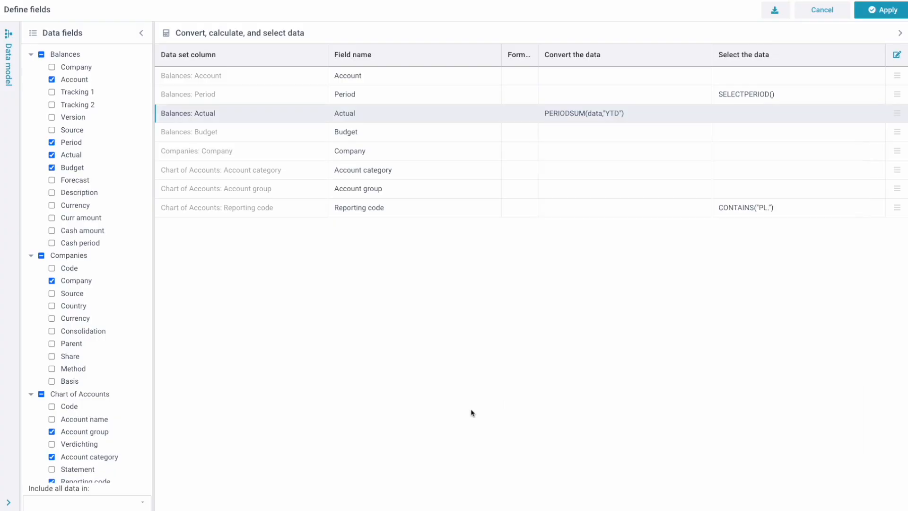
left_click(581, 131)
key("ctrl+v")
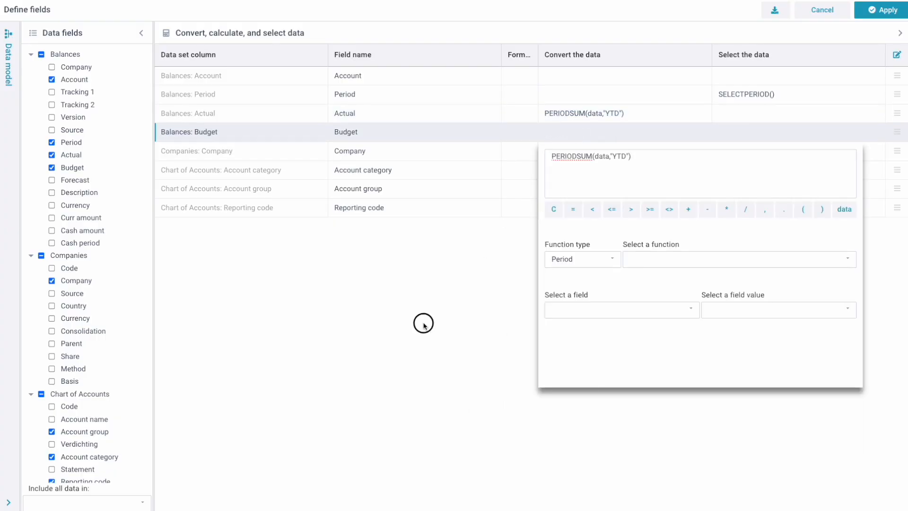
- Duplicate the Budget row as 'Last year', converting with PERIODSUM(data,"LY.YTD")
left_click(422, 324)
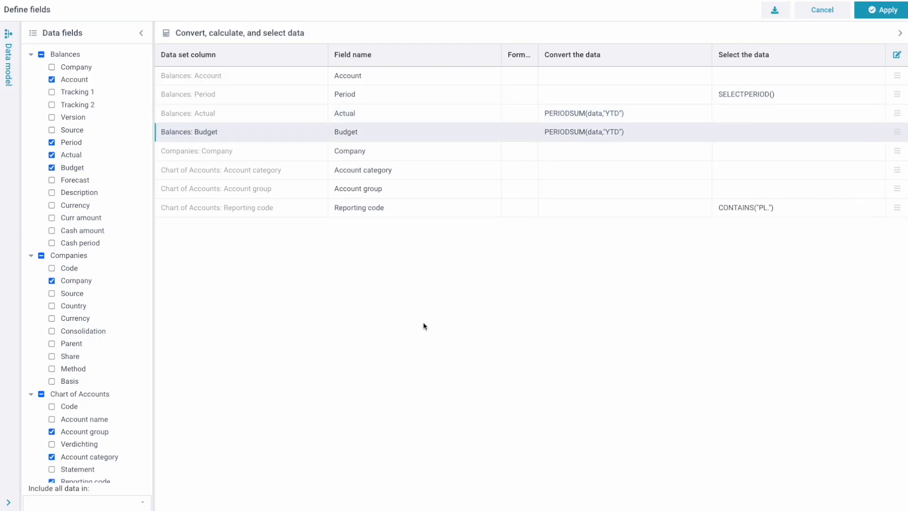
left_click(897, 132)
left_click(886, 168)
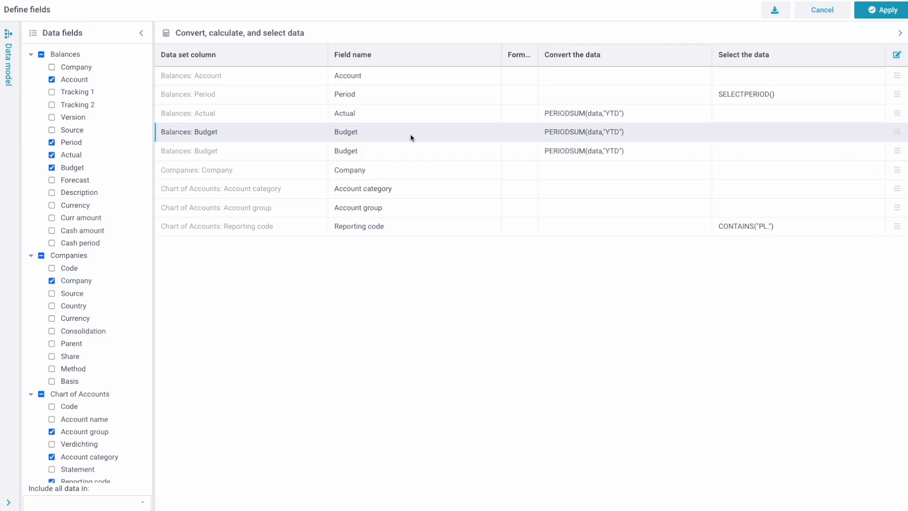
left_click(400, 152)
type("La")
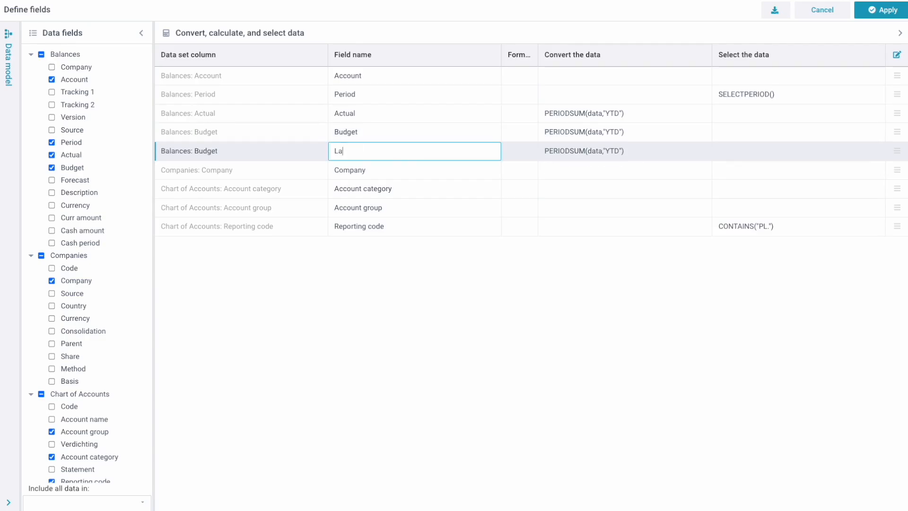
type("st year")
left_click(615, 153)
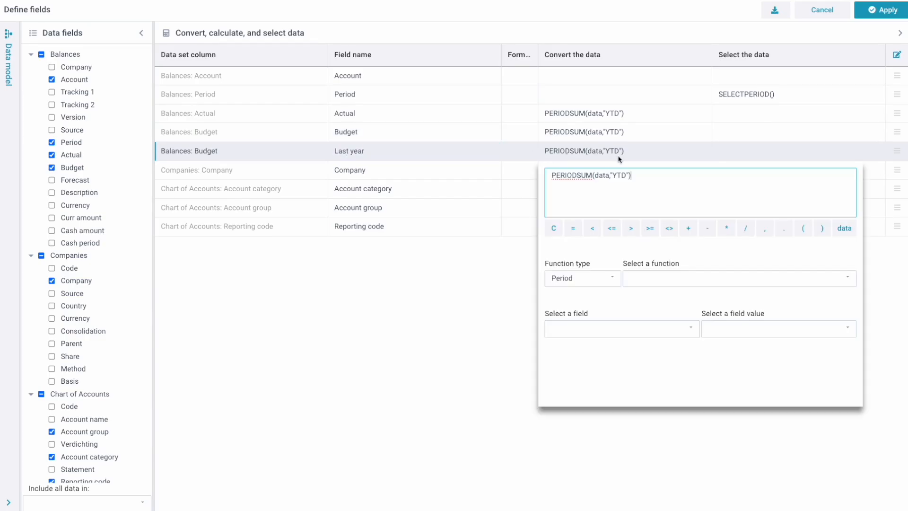
type("LY.")
left_click(376, 385)
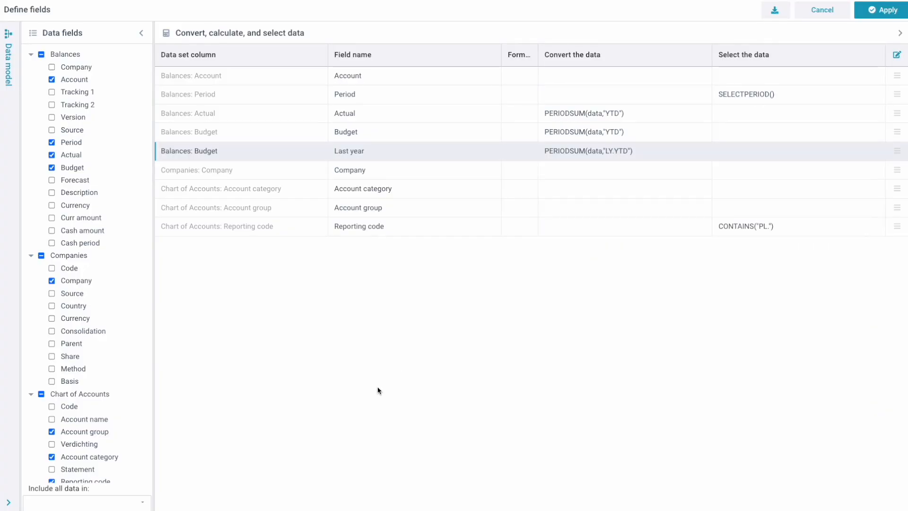
- Apply the field changes, rerun Report1 for period 2024-08, and open its layout editor
left_click(892, 10)
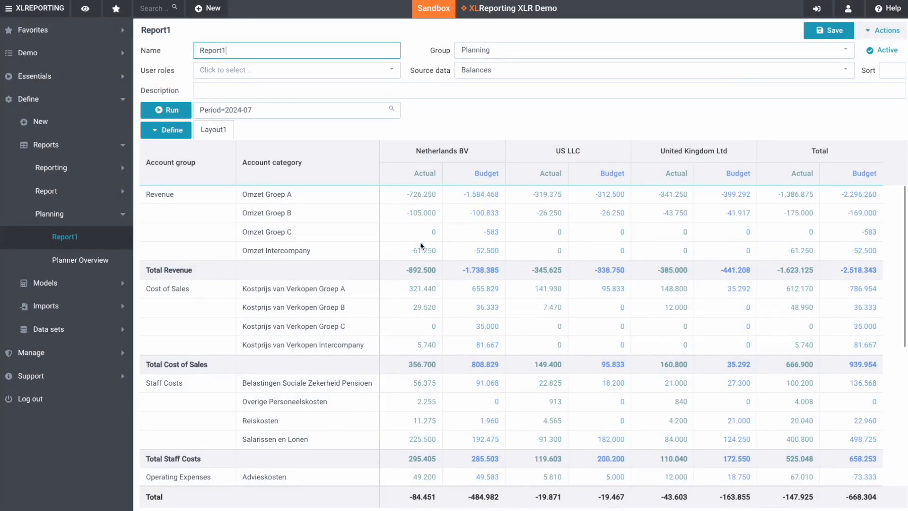
left_click(302, 113)
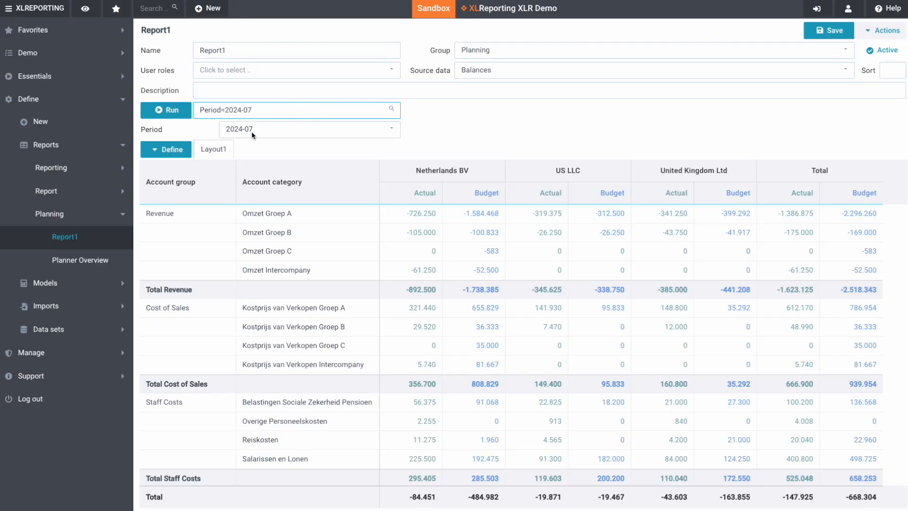
left_click(256, 133)
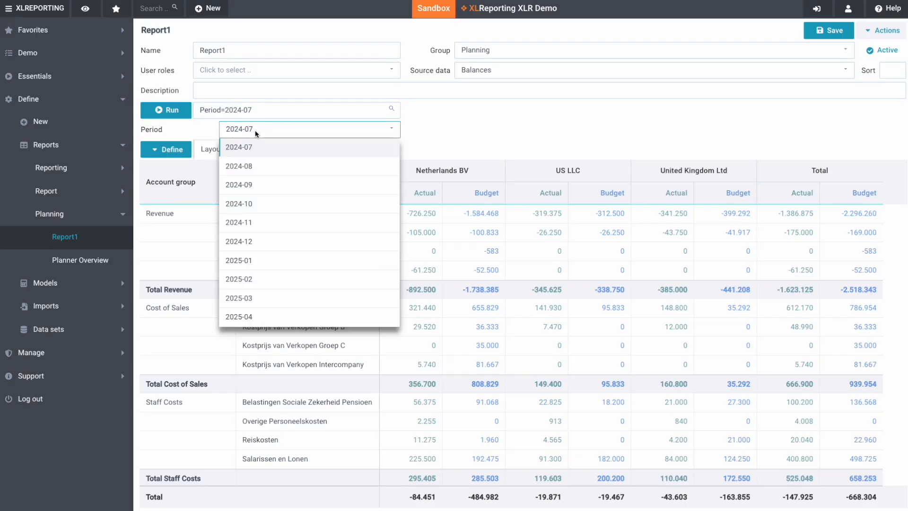
left_click(249, 166)
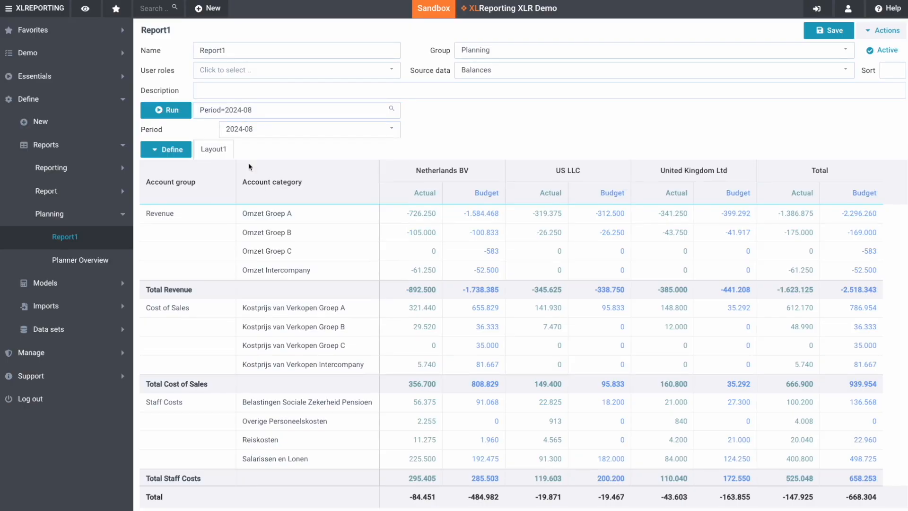
left_click(178, 115)
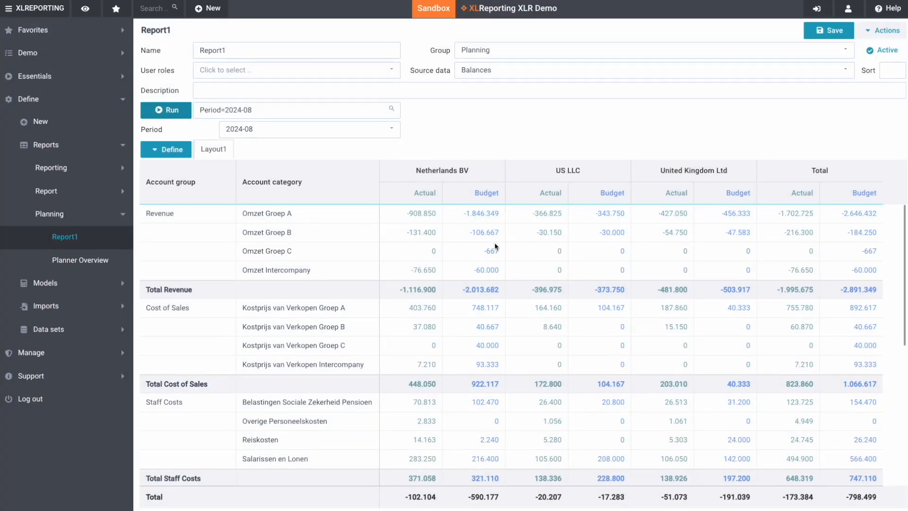
left_click(170, 158)
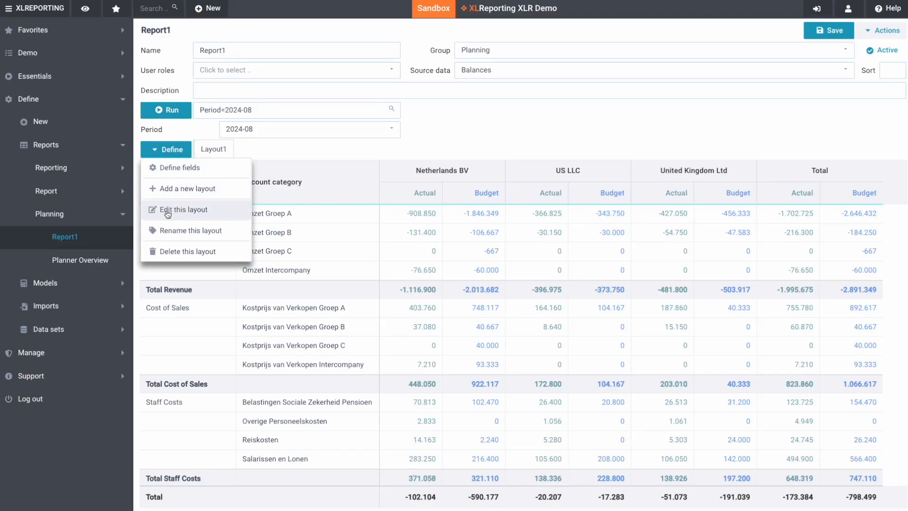
left_click(170, 213)
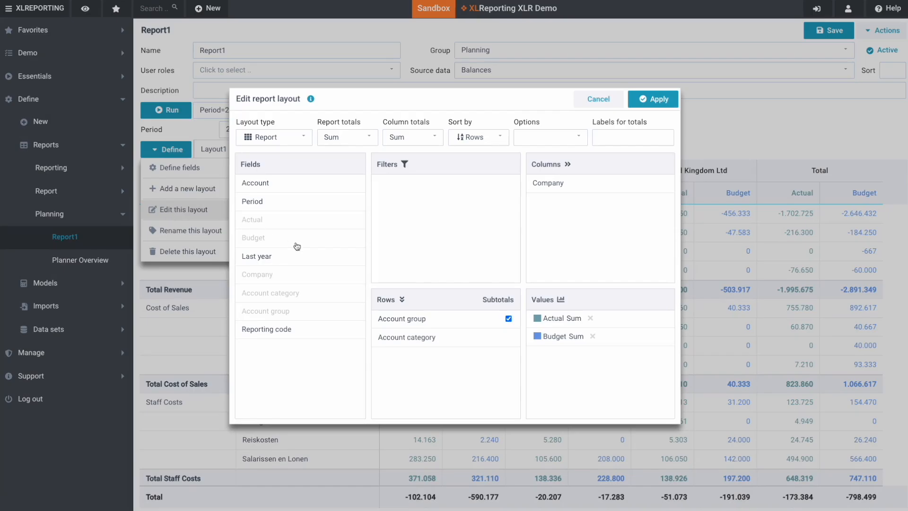
- Add Last year as a value column and colour Last year teal, Actual dark navy, Budget green
left_click_drag(265, 255, 554, 371)
left_click(537, 354)
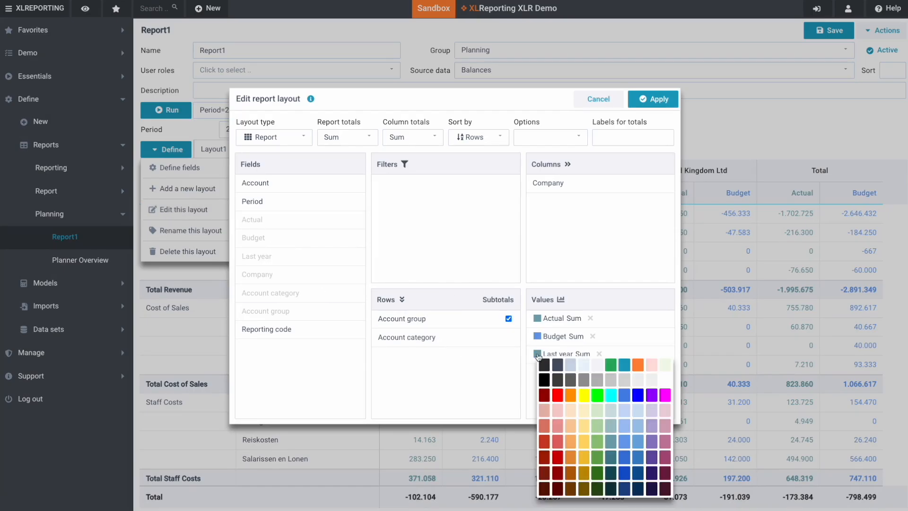
left_click(627, 368)
left_click(538, 319)
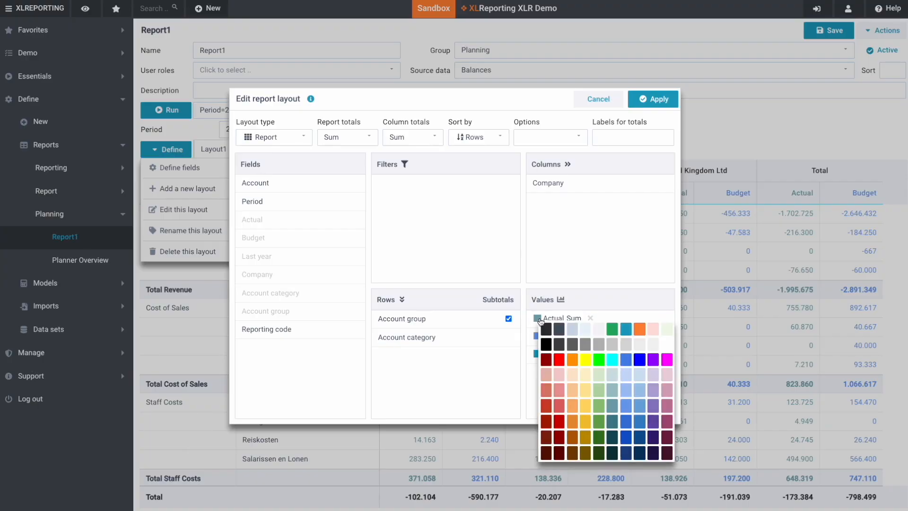
left_click(559, 330)
left_click(537, 335)
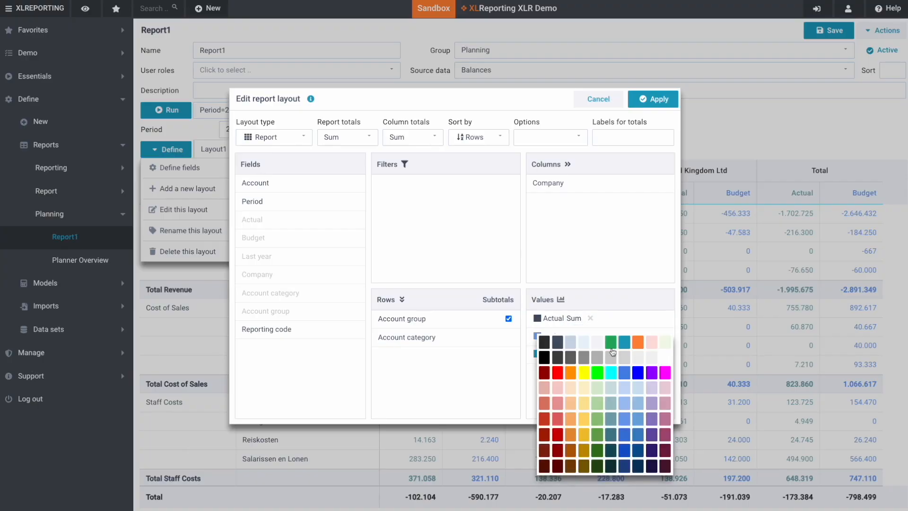
left_click(611, 343)
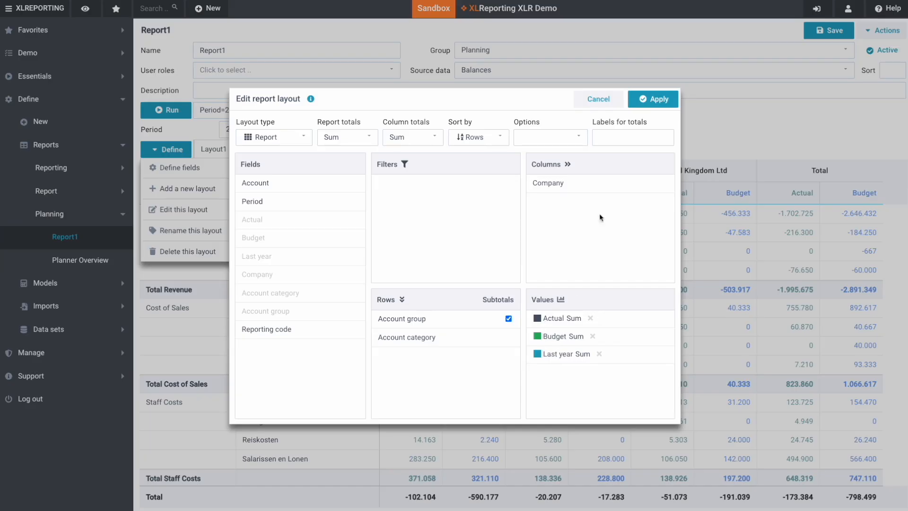
left_click(654, 99)
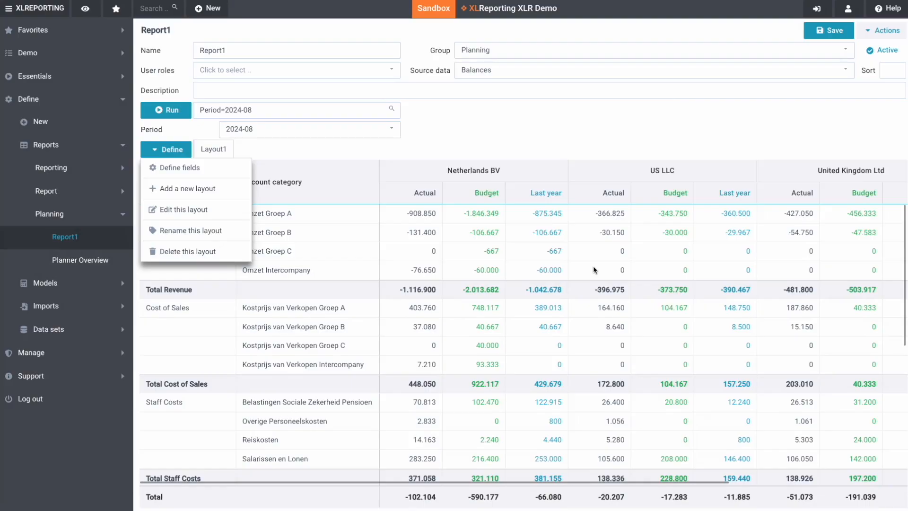
- Turn on the Totals first and Fin subtotals layout options and apply them
left_click(201, 211)
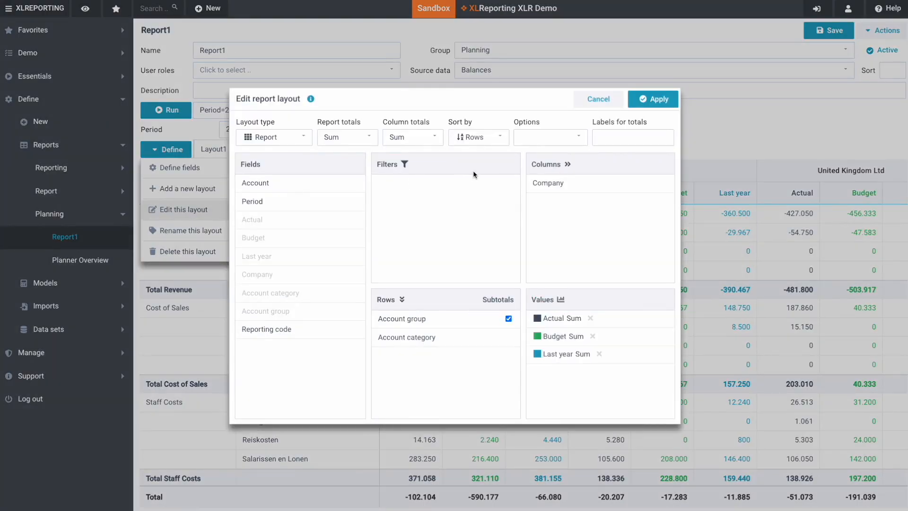
left_click(533, 138)
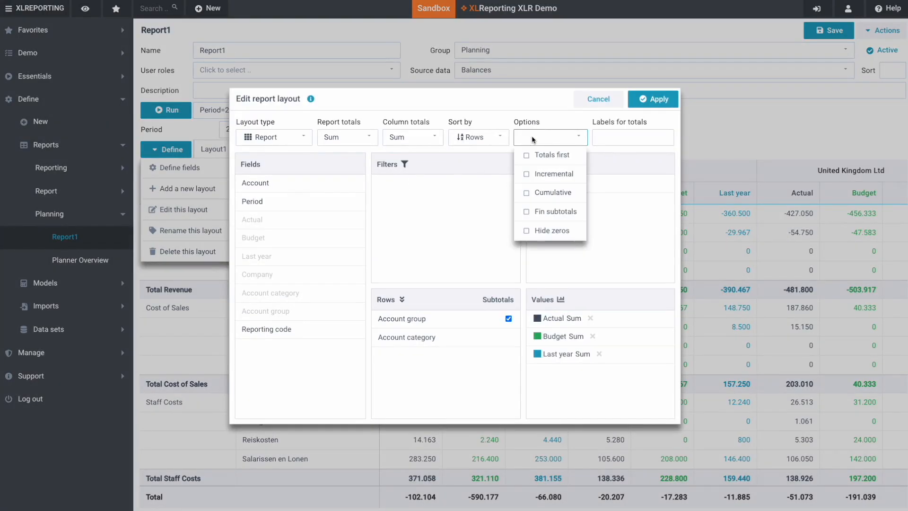
left_click(552, 156)
left_click(550, 217)
left_click(651, 102)
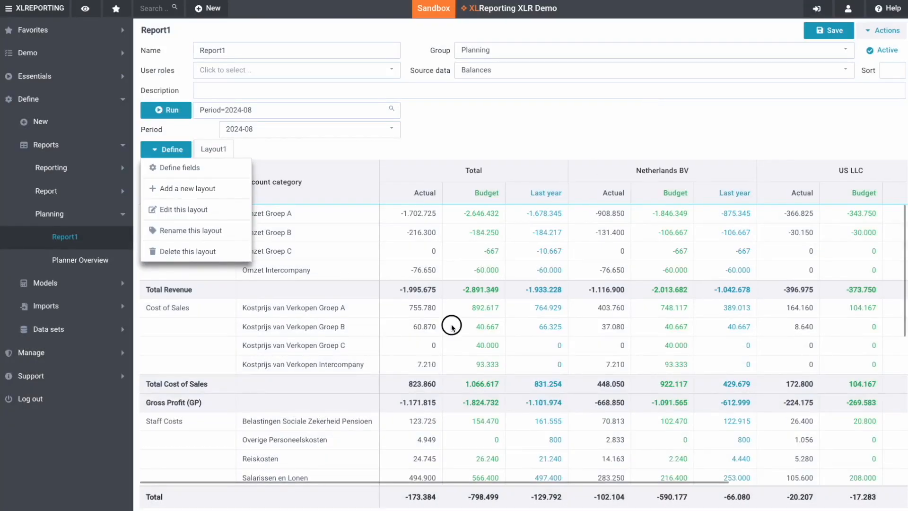
left_click(452, 326)
- Scroll through the report to review the subtotal rows such as Gross Profit and EBITDA
scroll(187, 410, "down", 1)
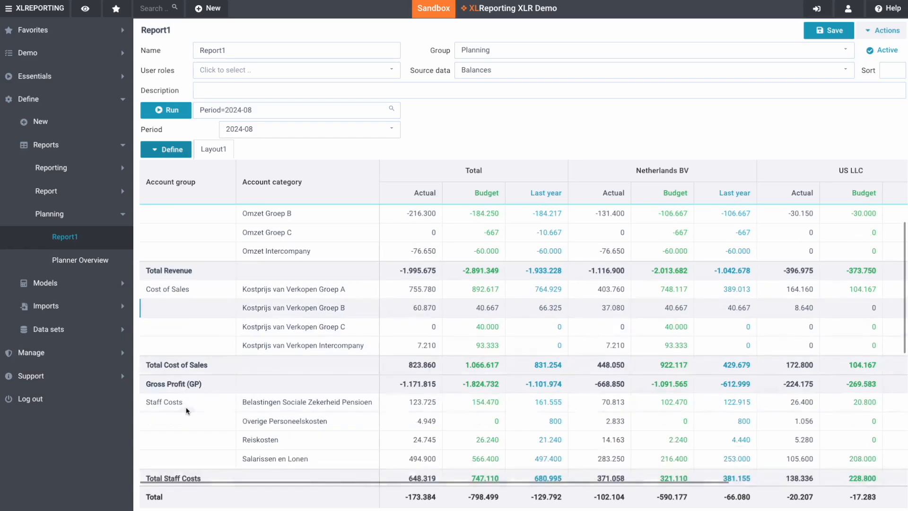
scroll(187, 410, "down", 3)
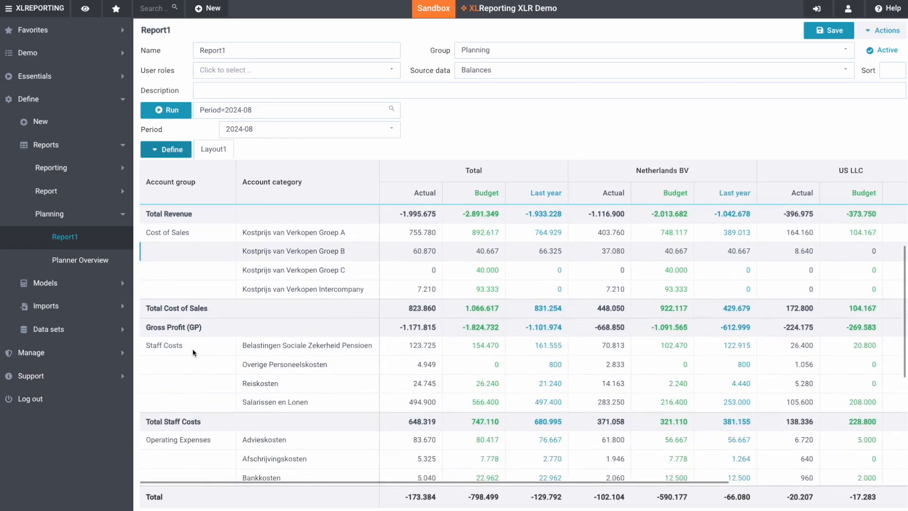
scroll(192, 348, "down", 1)
scroll(193, 291, "up", 5)
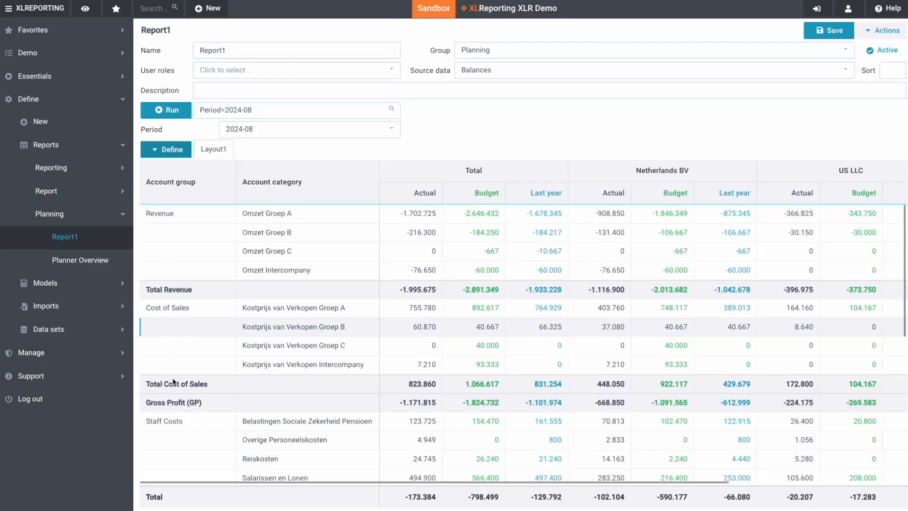
scroll(174, 382, "down", 1)
scroll(179, 382, "down", 14)
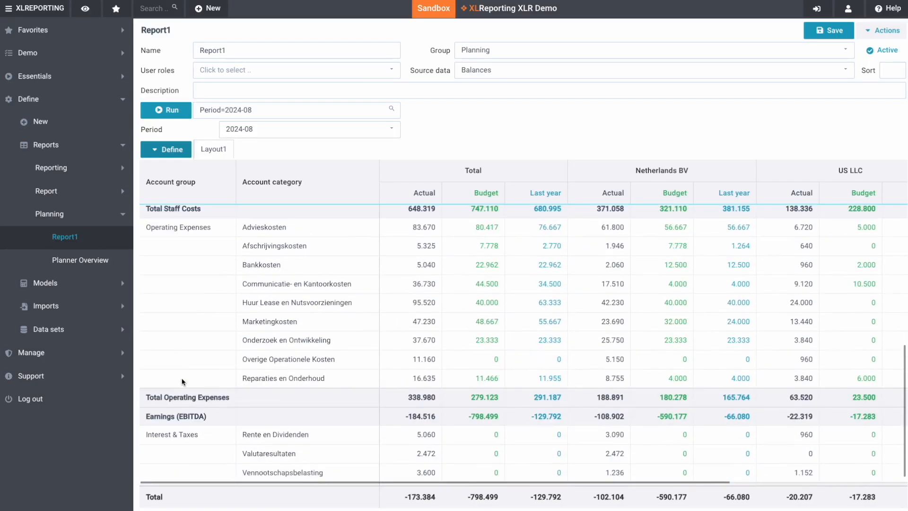
scroll(182, 419, "up", 15)
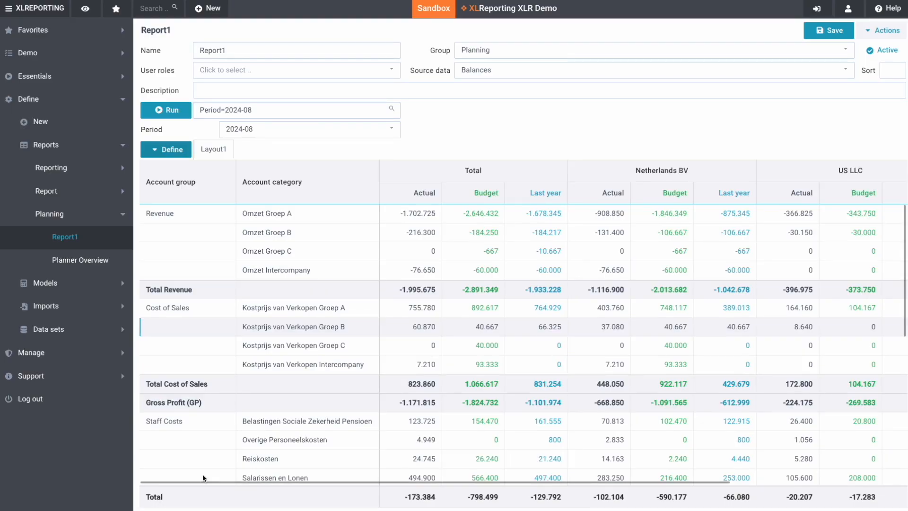
- Label the report totals 'Result', apply it, and save Report1
left_click(172, 151)
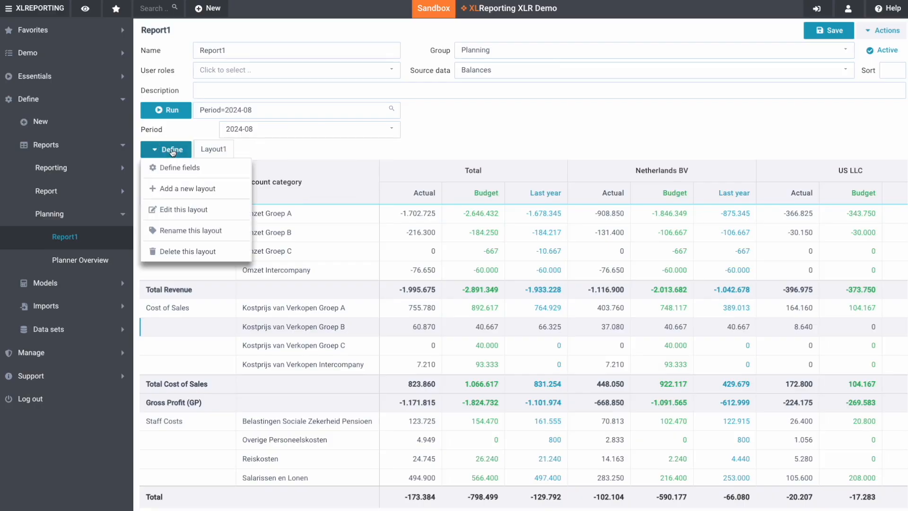
left_click(175, 211)
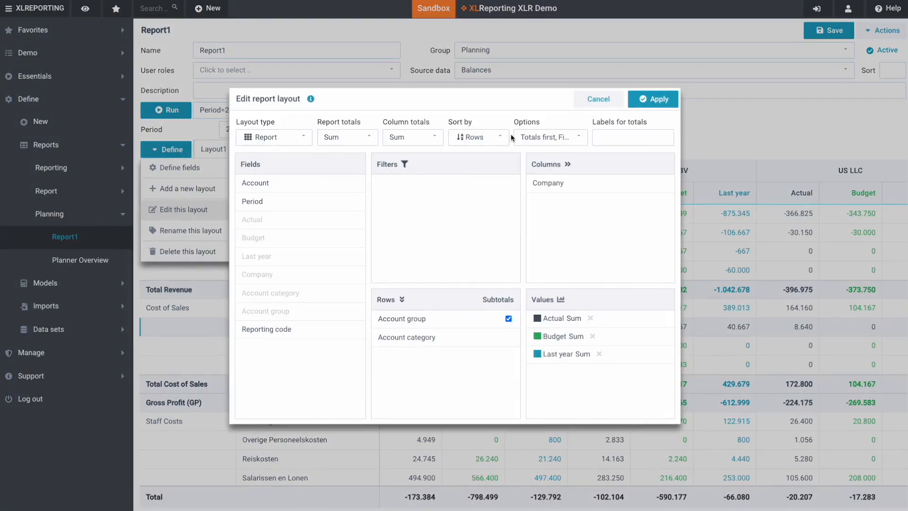
left_click(608, 140)
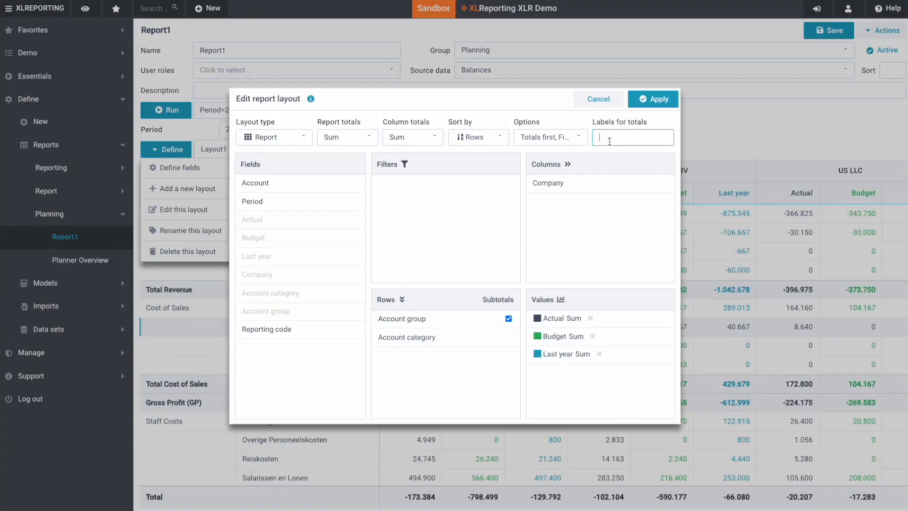
type("Result")
left_click(666, 103)
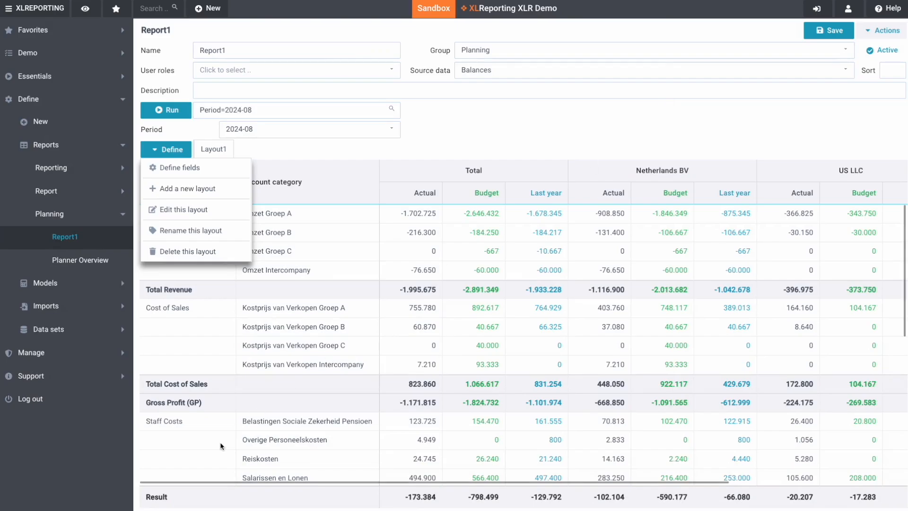
left_click(184, 459)
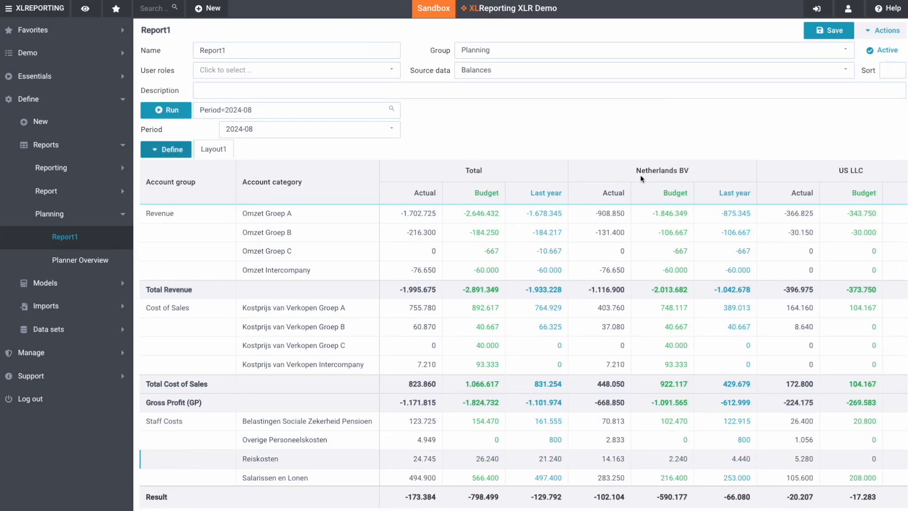
left_click(827, 33)
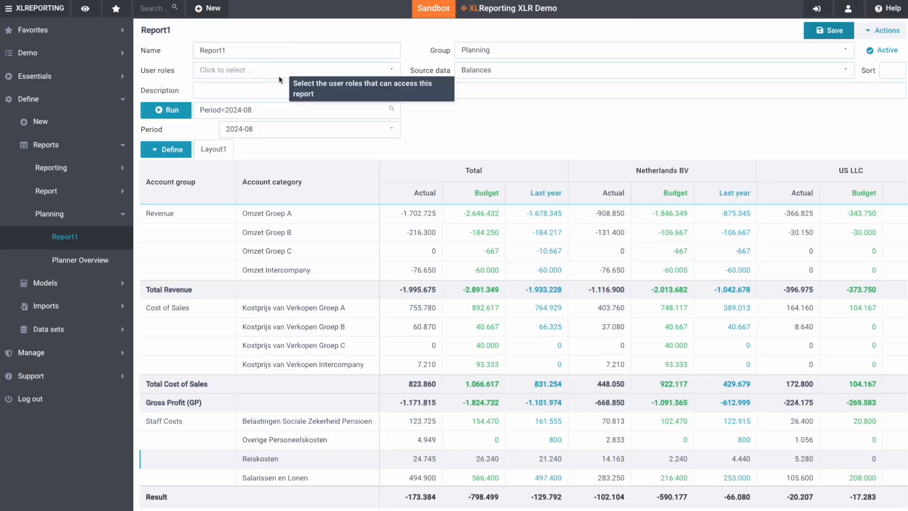
- Check the save dialog's roles, name Report1 and description fields, then save again
left_click(240, 71)
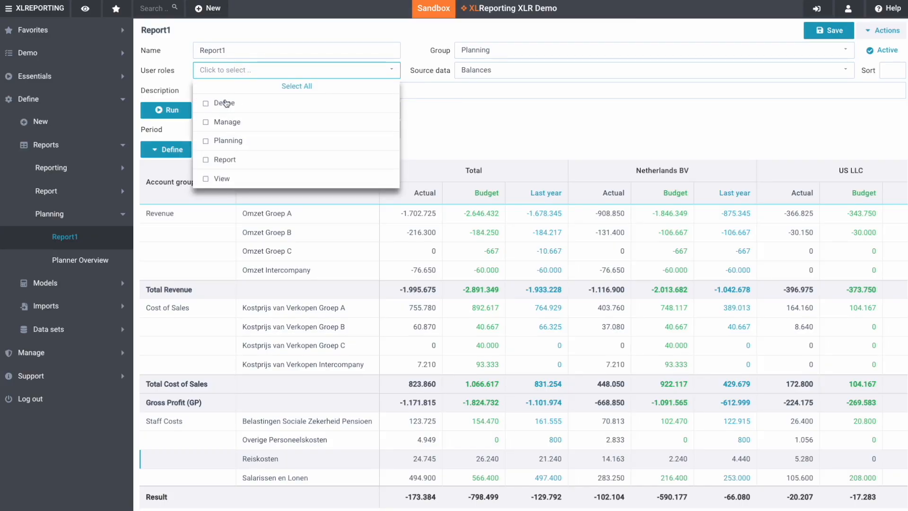
left_click(251, 67)
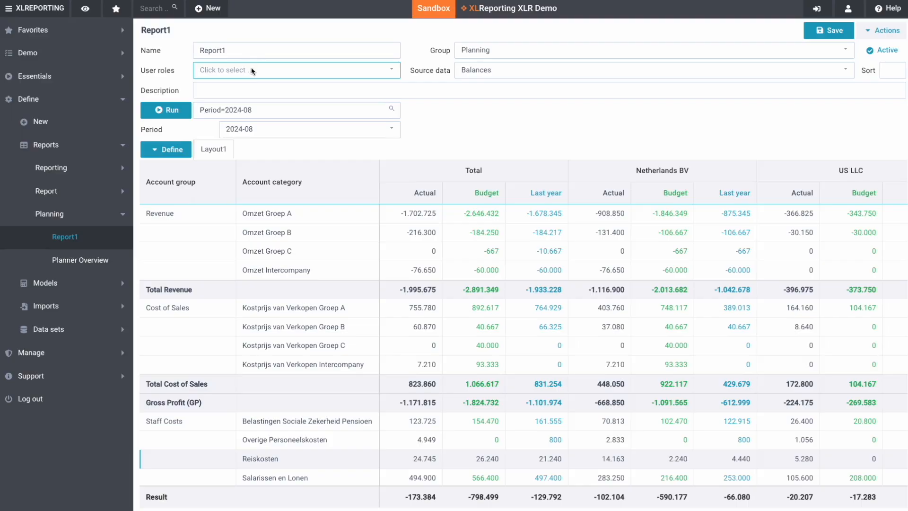
left_click(233, 90)
left_click(218, 51)
double_click(219, 51)
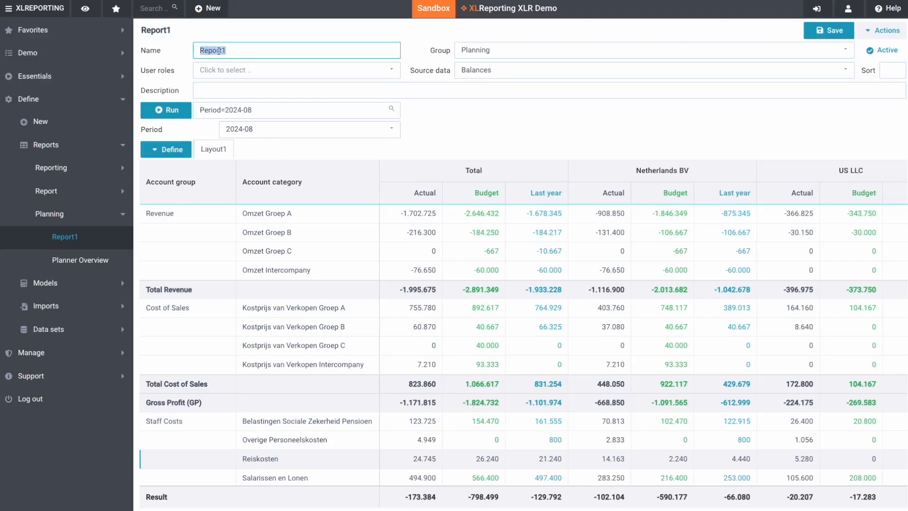
left_click(219, 95)
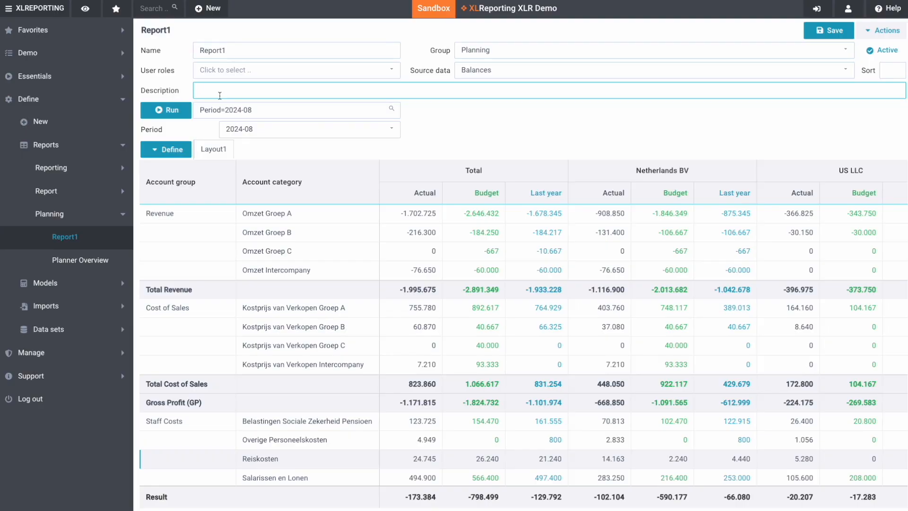
left_click(817, 34)
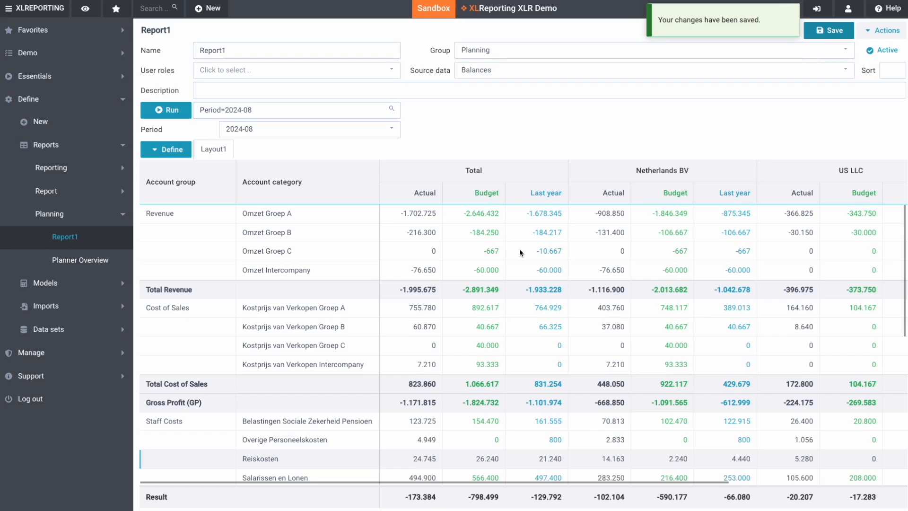